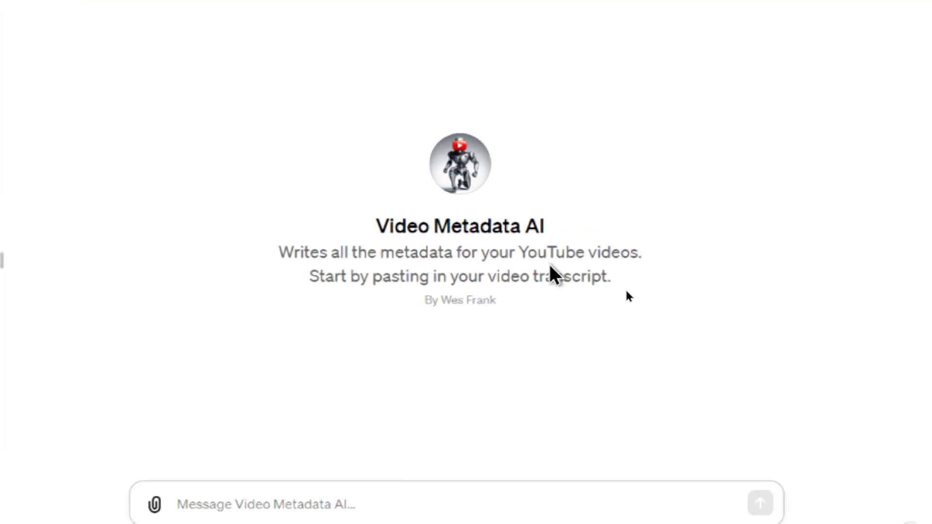
pyautogui.moveTo(518, 259); pyautogui.dragTo(657, 263)
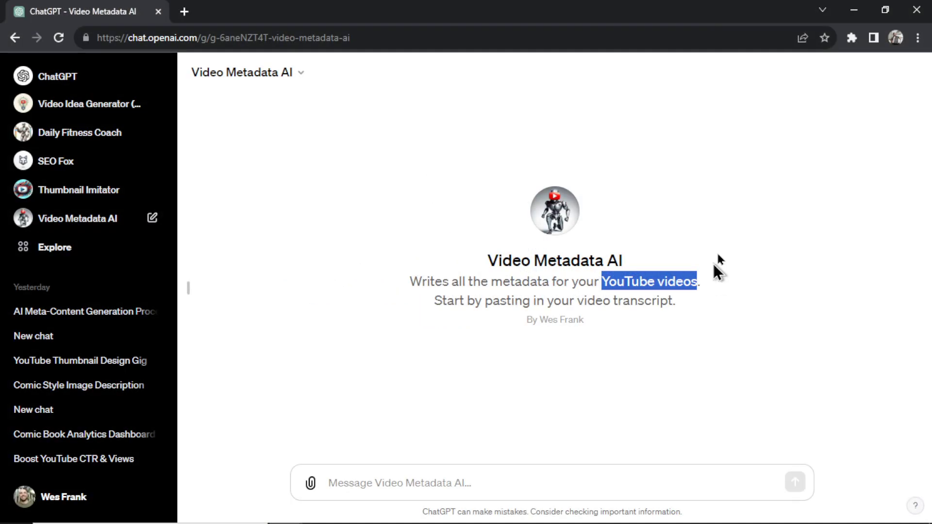
pyautogui.click(588, 253)
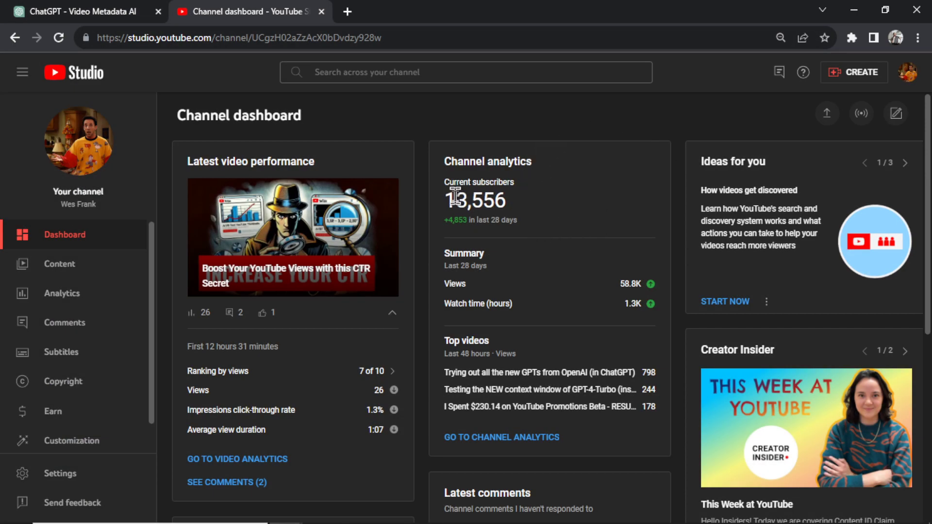
pyautogui.click(852, 73)
pyautogui.click(849, 98)
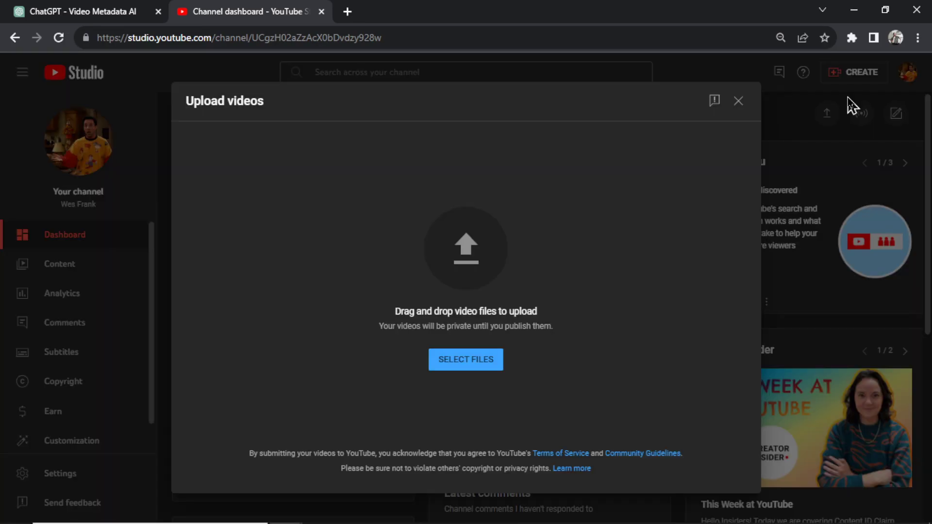
pyautogui.click(475, 362)
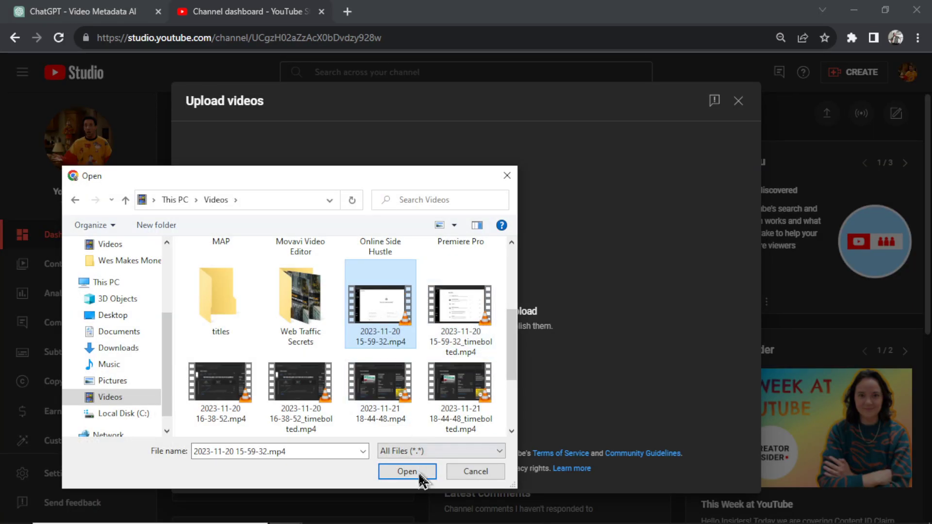
pyautogui.click(420, 473)
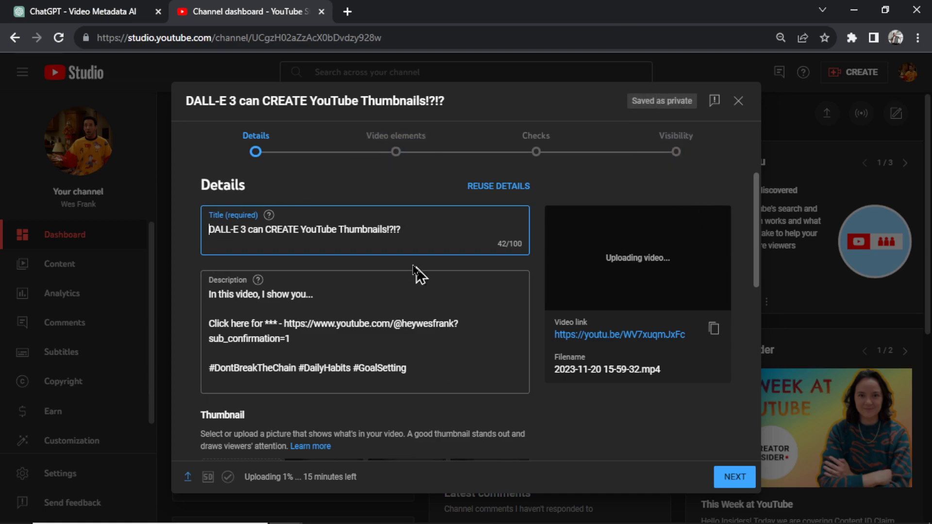
pyautogui.scroll(-10, 421, 231)
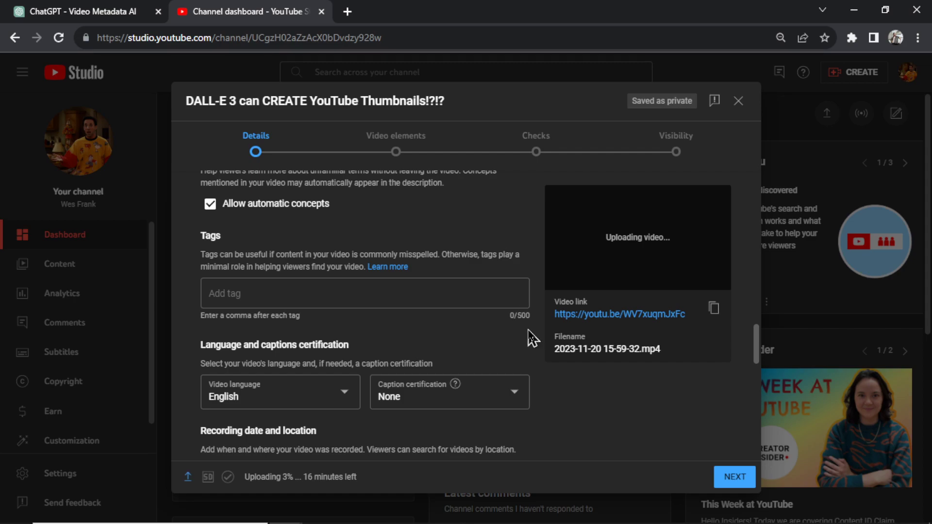
pyautogui.scroll(10, 523, 327)
pyautogui.scroll(10, 526, 335)
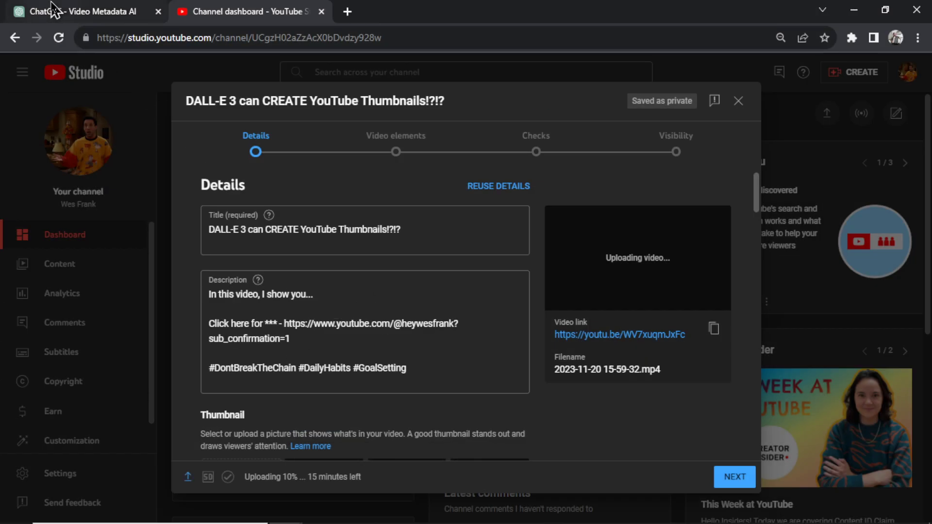
pyautogui.click(31, 11)
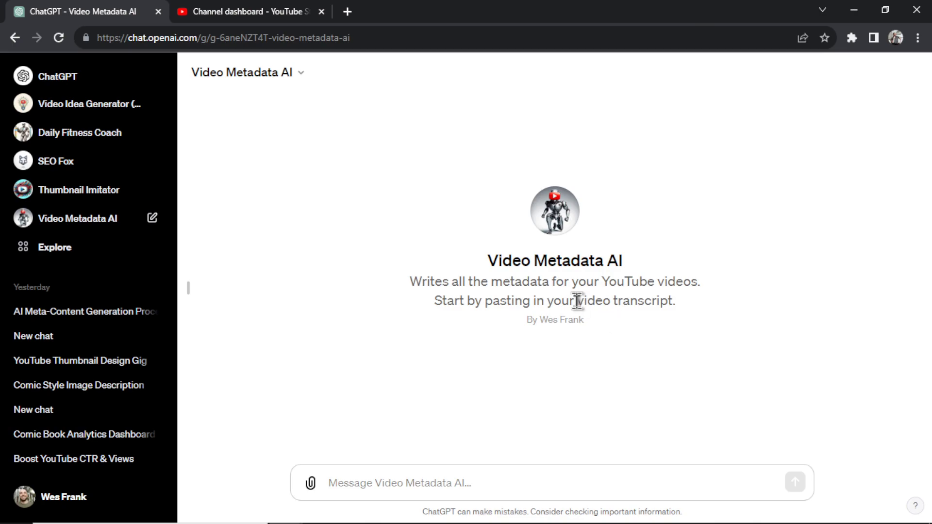
pyautogui.moveTo(577, 301); pyautogui.dragTo(669, 300)
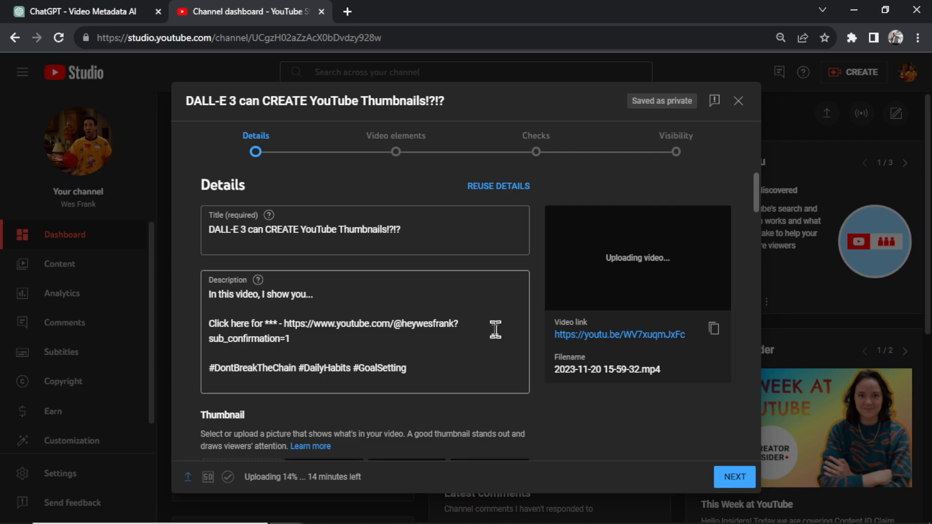
# - Schedule the DALL-E 3 video to go public on Nov 24, 2023 at 8:00 AM
pyautogui.click(665, 152)
pyautogui.scroll(-3, 505, 272)
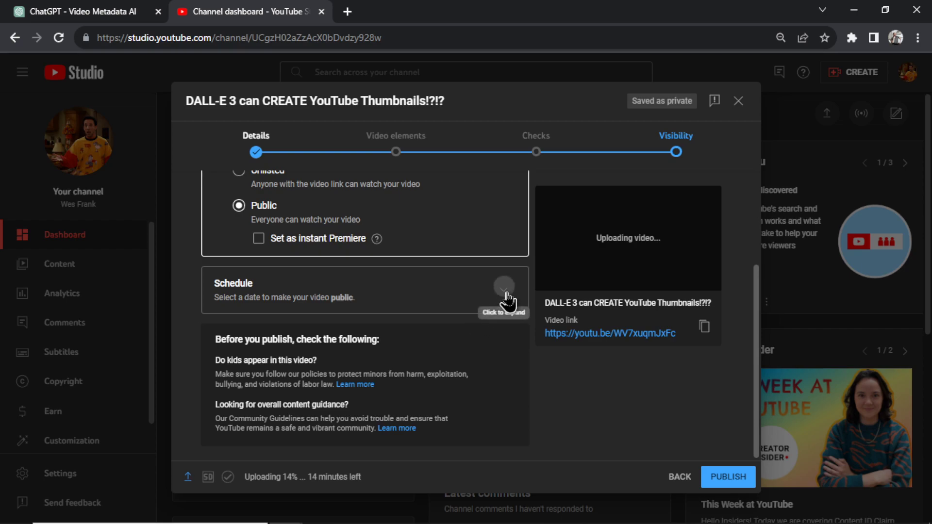
pyautogui.click(503, 290)
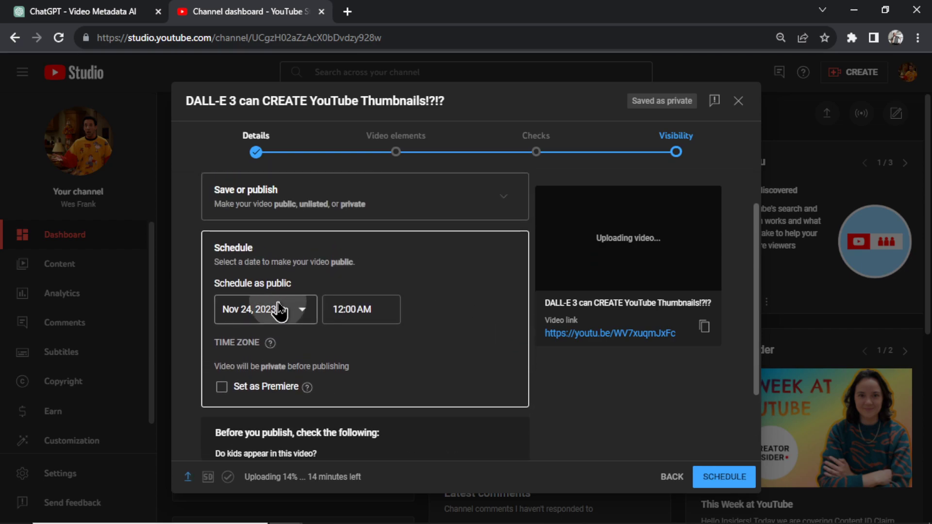
pyautogui.click(289, 309)
pyautogui.click(342, 202)
pyautogui.click(359, 309)
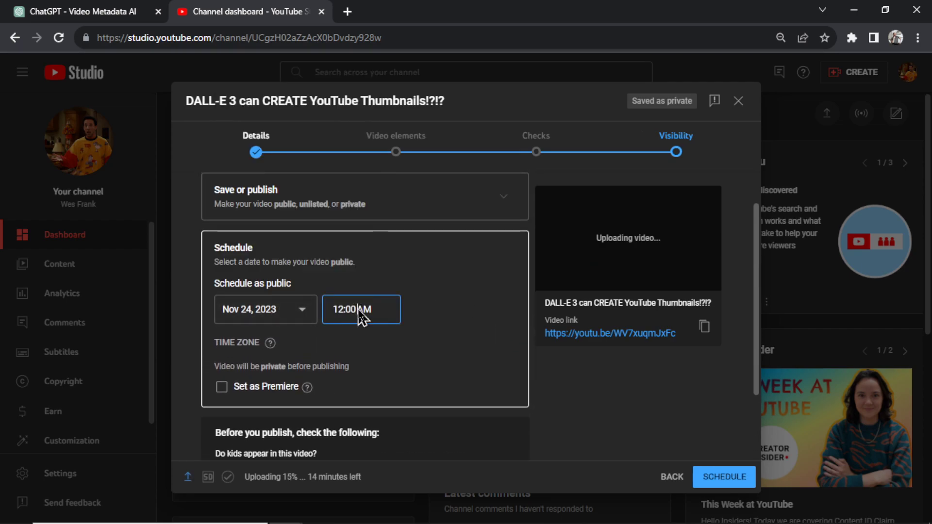
pyautogui.click(358, 369)
pyautogui.click(747, 477)
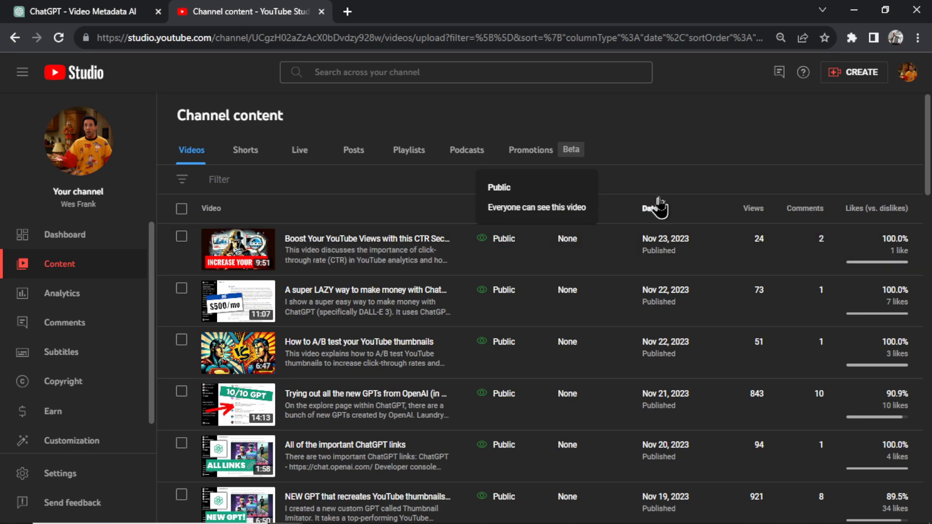
# - Leave the top video Public and open the FREE TOOL video's details for editing
pyautogui.click(501, 242)
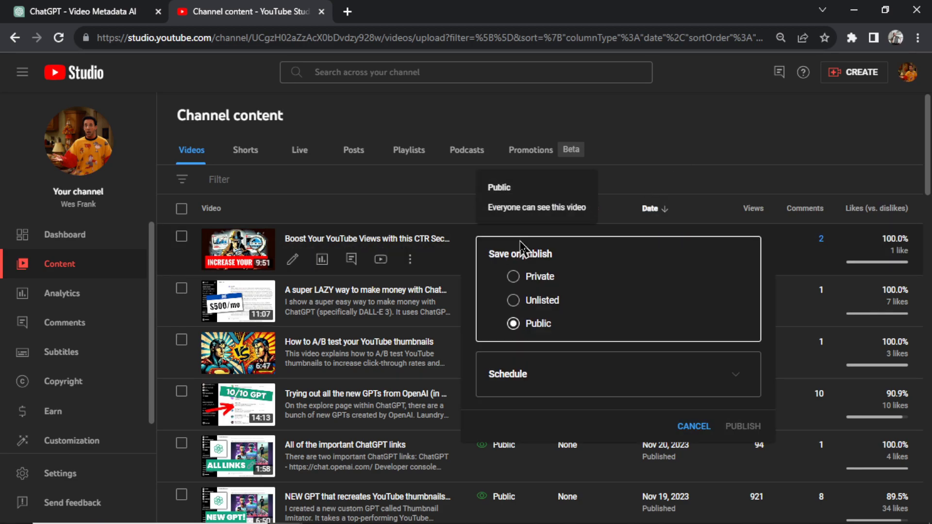
pyautogui.click(571, 146)
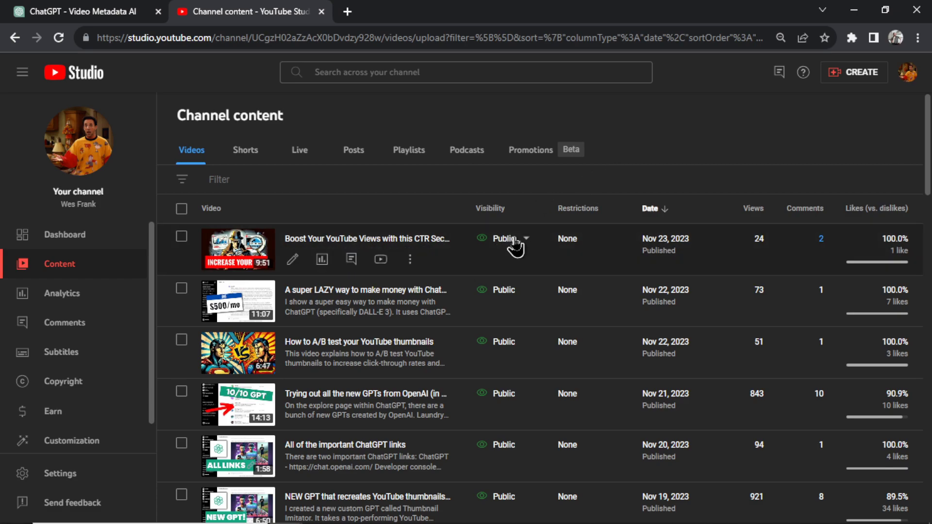
pyautogui.scroll(-2, 582, 208)
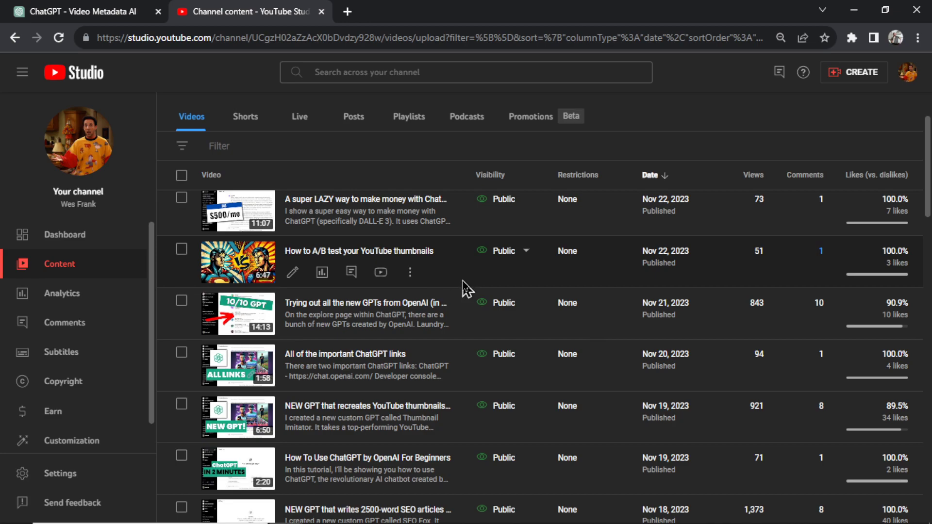
pyautogui.scroll(-3, 493, 308)
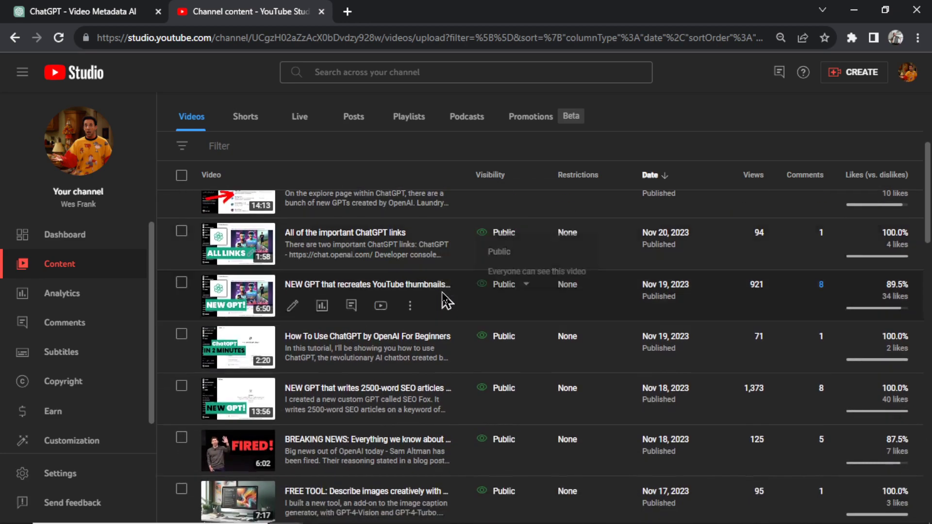
pyautogui.scroll(-4, 445, 301)
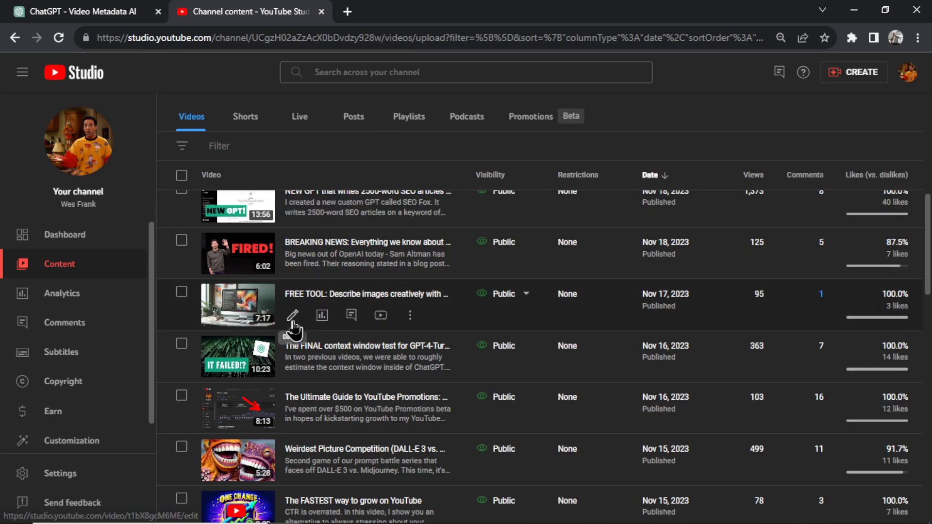
pyautogui.click(292, 316)
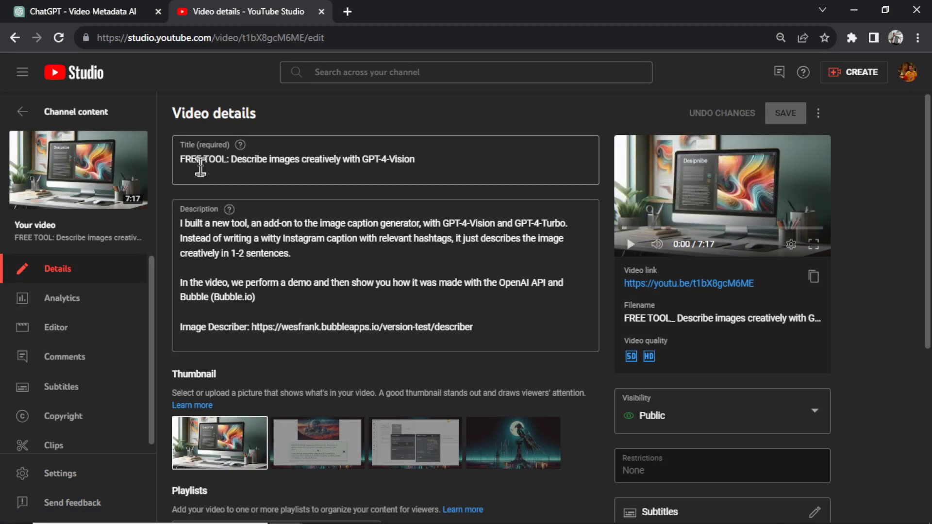
# - Open the video's English subtitle transcript and select its whole text
pyautogui.scroll(-3, 823, 188)
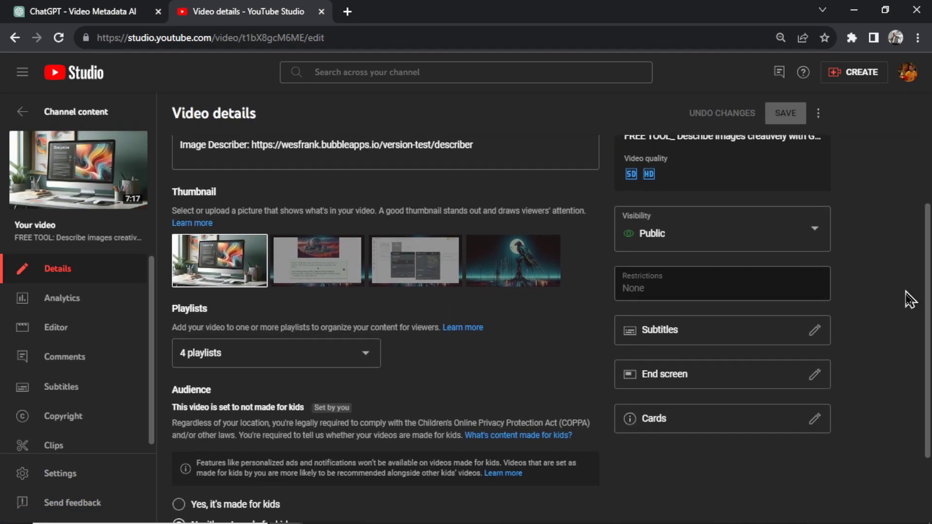
pyautogui.click(679, 345)
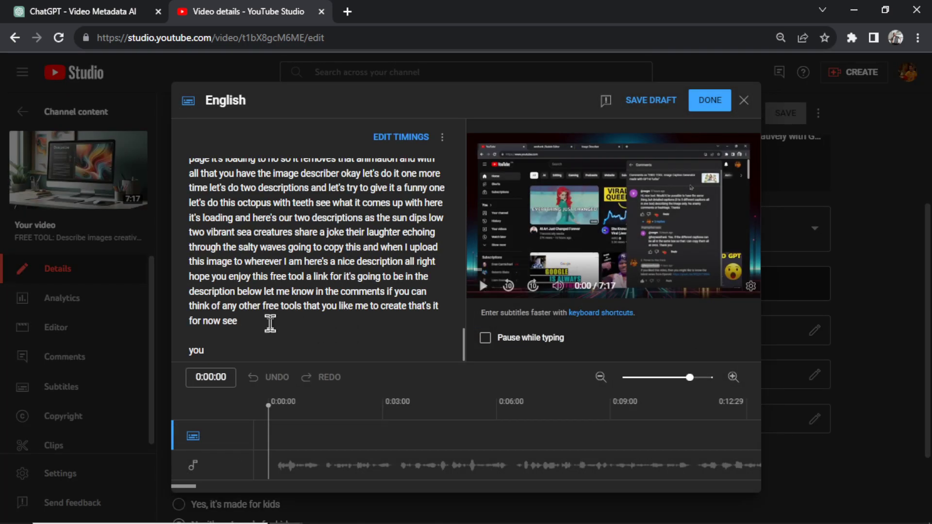
pyautogui.moveTo(219, 293); pyautogui.dragTo(189, 168)
# - Paste the FREE TOOL video's transcript into the Video Metadata AI chat and send it
pyautogui.click(50, 11)
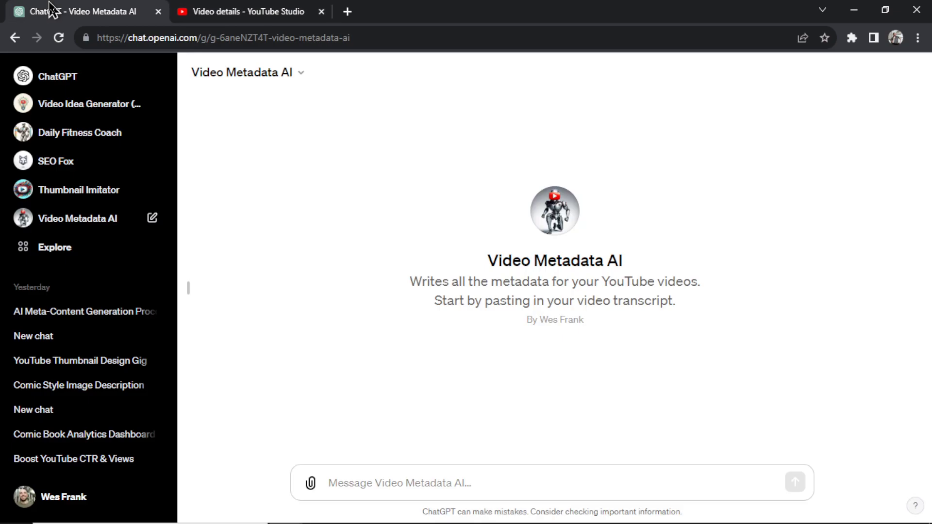
pyautogui.click(432, 480)
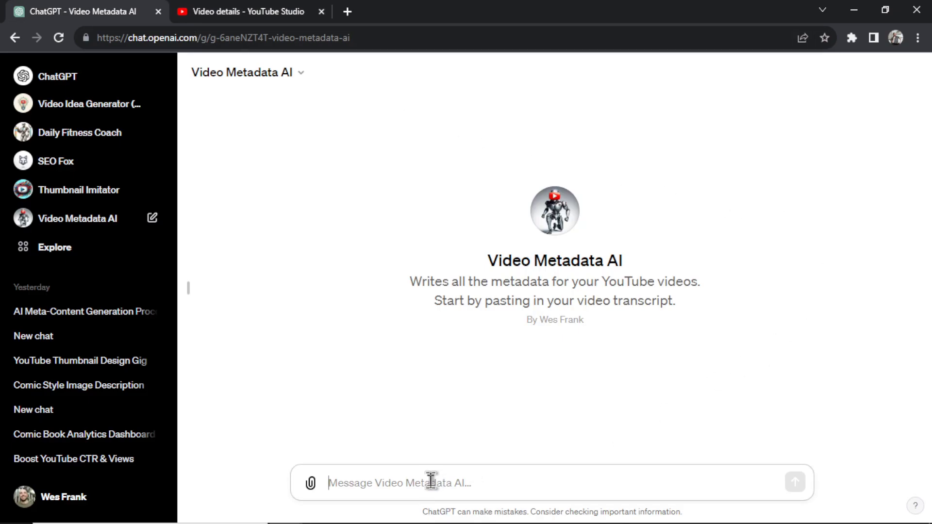
pyautogui.hotkey('ctrl', 'v')
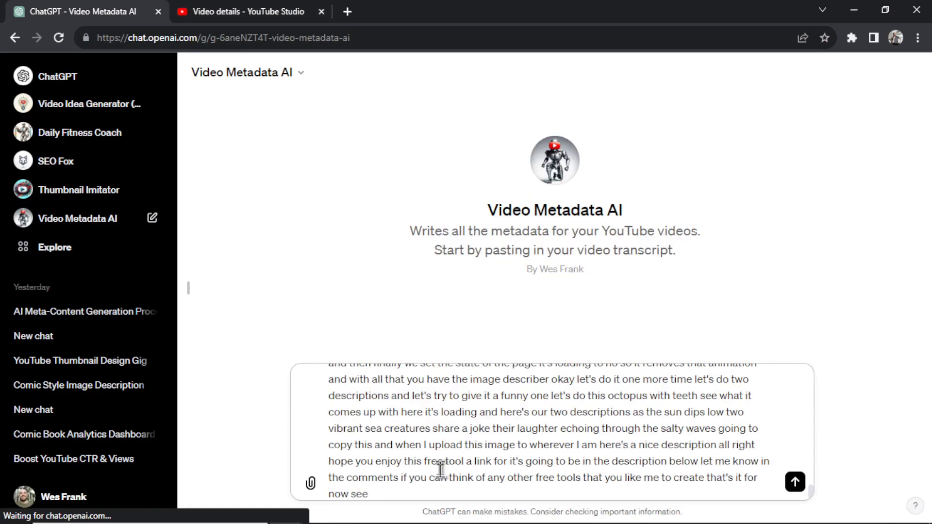
pyautogui.click(795, 482)
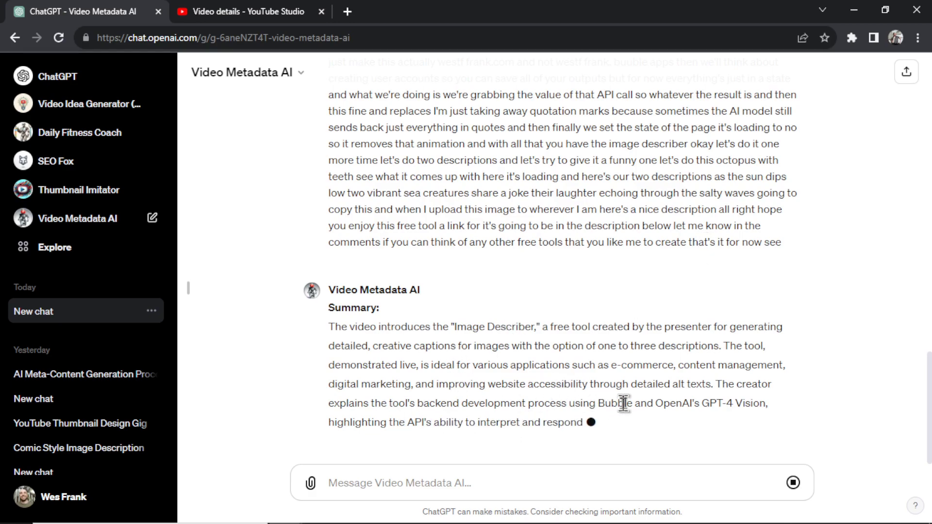
pyautogui.scroll(2, 512, 312)
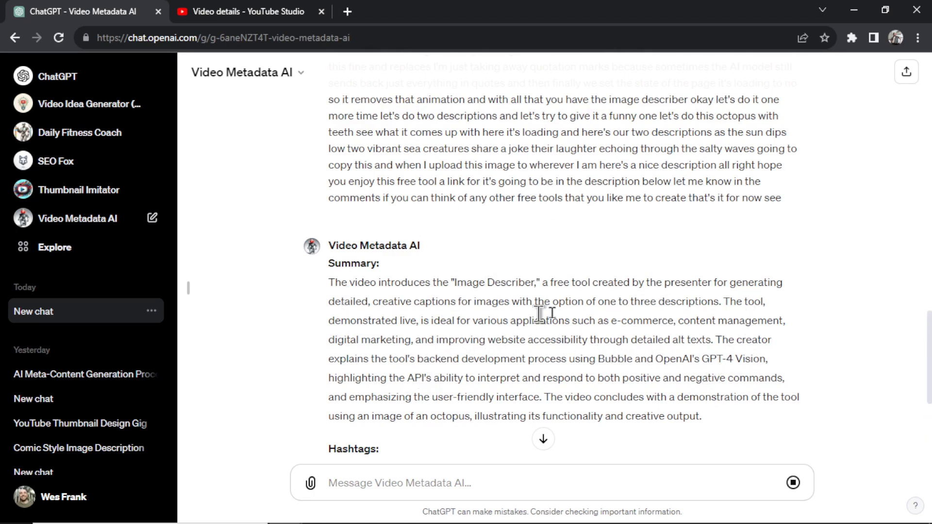
# - Replace the video's old description with the AI-written summary paragraph
pyautogui.moveTo(702, 416); pyautogui.dragTo(358, 302)
pyautogui.hotkey('ctrl', 'Tab')
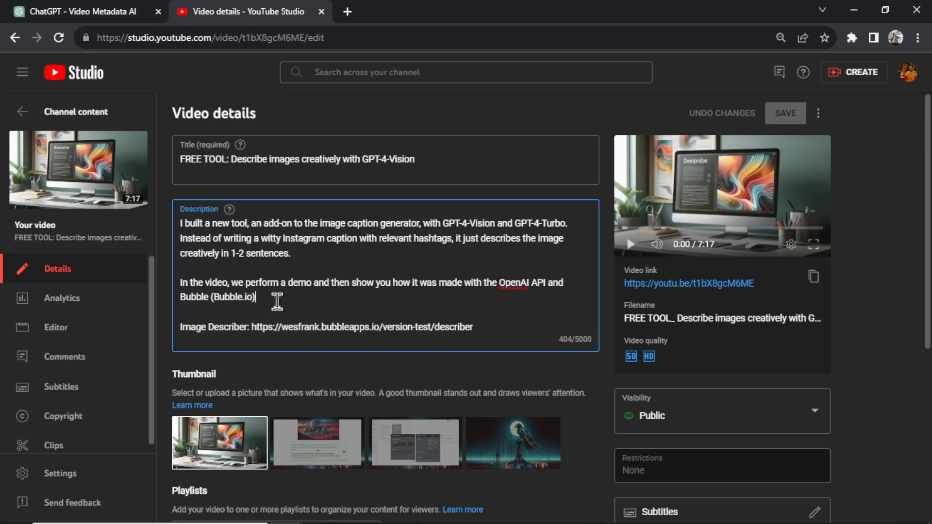
pyautogui.moveTo(276, 301); pyautogui.dragTo(154, 225)
pyautogui.write('The video introduces the "Image Describer," a free tool created by the presenter for generating detailed, creative captions for images with the option of one to three descriptions. The tool, demonstrated live, is ideal for various applications such as e-commerce, content management, digital marketing, and improving website accessibility through detailed alt texts. The creator explains the tool\'s backend development process using Bubble and OpenAI\'s GPT-4 Vision, highlighting the API\'s ability to interpret and respond to both positive and negative commands, and emphasizing the user-friendly interface. The video concludes with a demonstration of the tool using an image of an octopus, illustrating its functionality and creative output.')
pyautogui.hotkey('ctrl', 'shift', 'Tab')
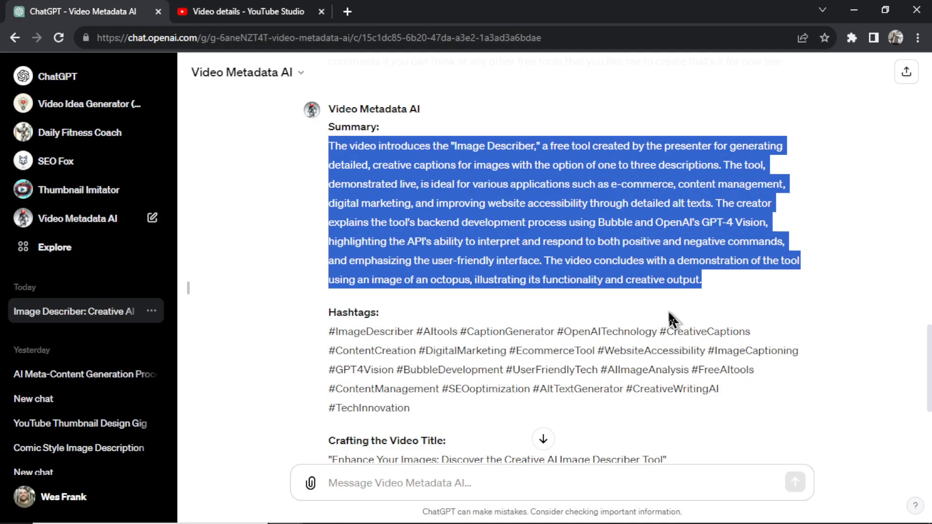
pyautogui.click(525, 294)
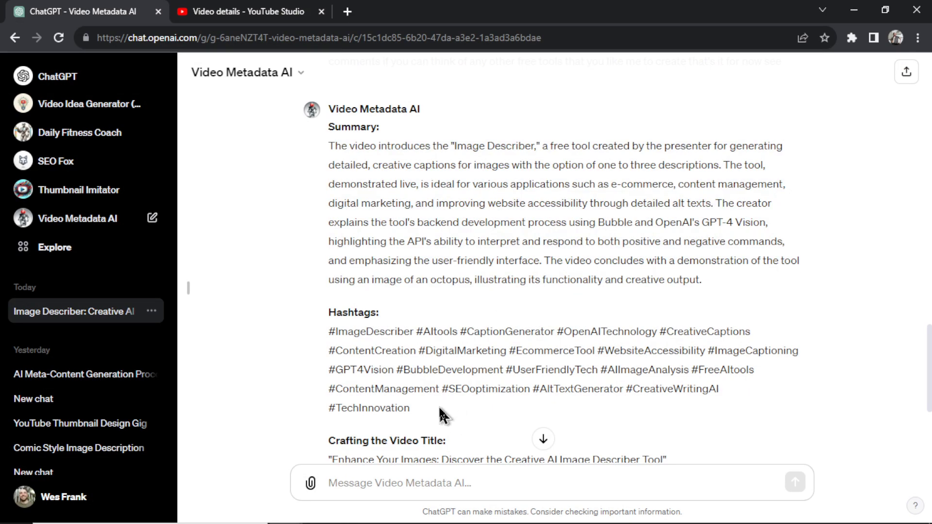
# - Add the generated hashtags to the description below the summary
pyautogui.moveTo(439, 408); pyautogui.dragTo(328, 342)
pyautogui.hotkey('ctrl', 'c')
pyautogui.hotkey('ctrl', 'Tab')
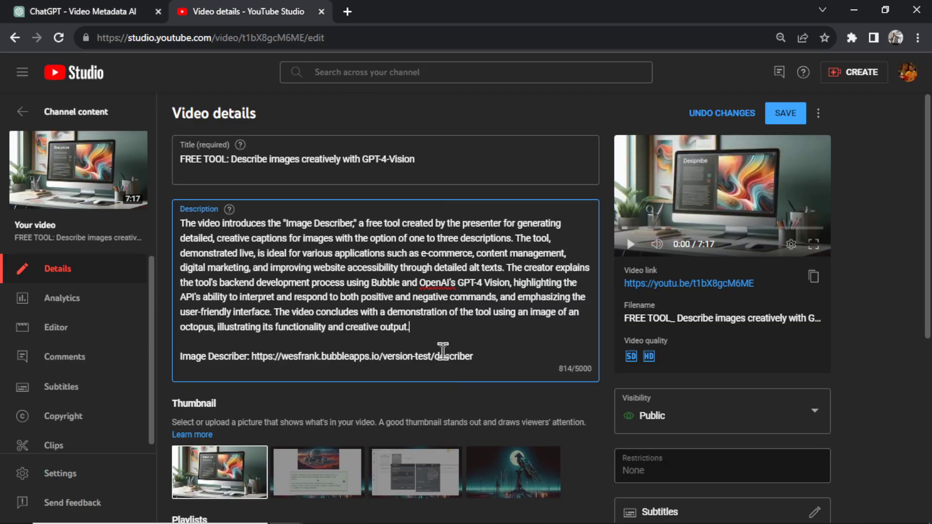
pyautogui.click(489, 326)
pyautogui.press('Return')
pyautogui.press('Return')
pyautogui.hotkey('ctrl', 'v')
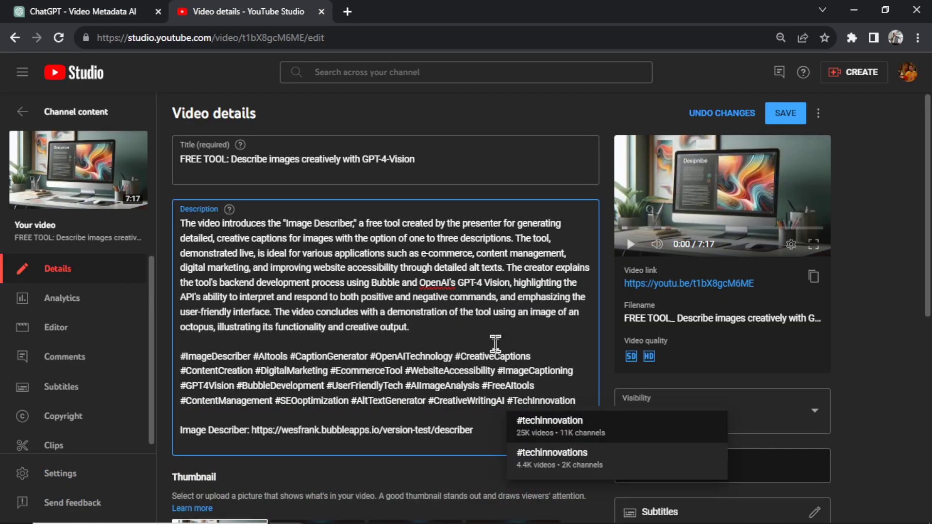
pyautogui.scroll(-1, 507, 320)
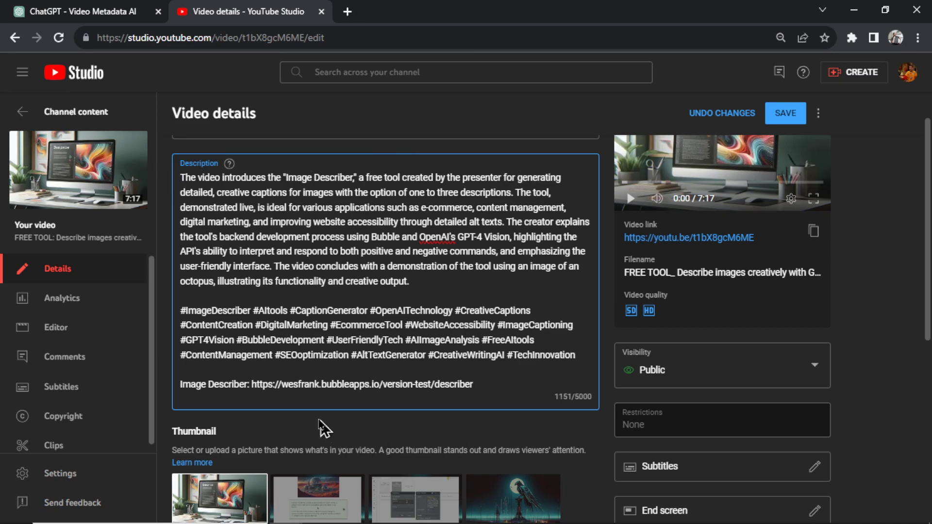
pyautogui.hotkey('ctrl', 'Tab')
# - Select the suggested title but leave the video's existing title unchanged
pyautogui.scroll(-2, 520, 233)
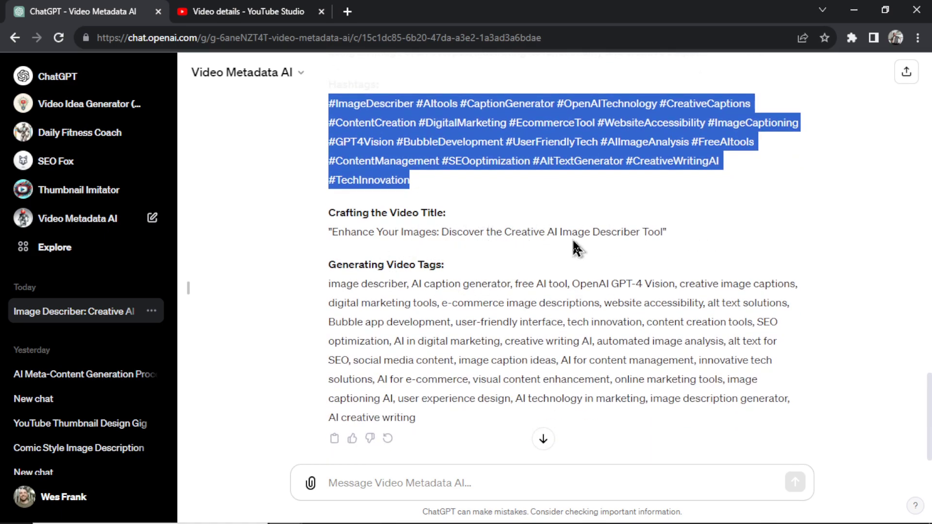
pyautogui.click(675, 241)
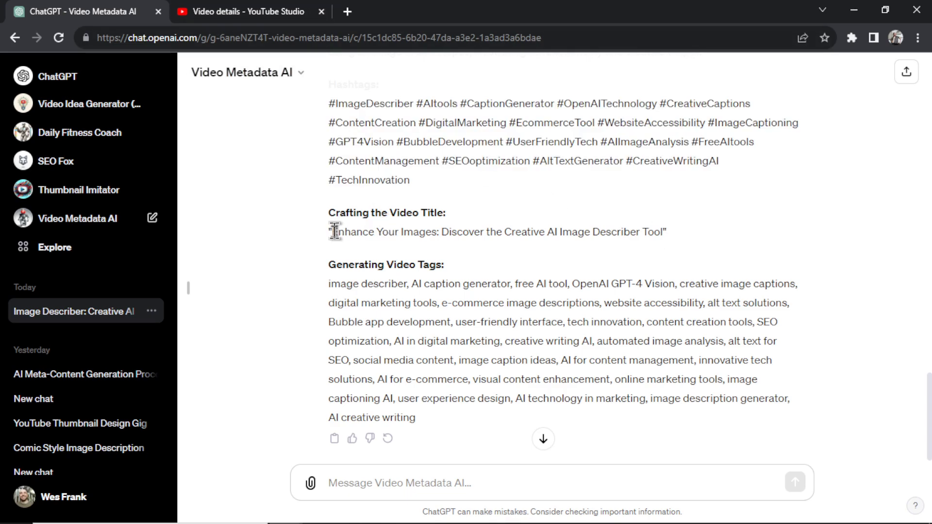
pyautogui.moveTo(333, 233); pyautogui.dragTo(648, 233)
pyautogui.hotkey('ctrl', 'Tab')
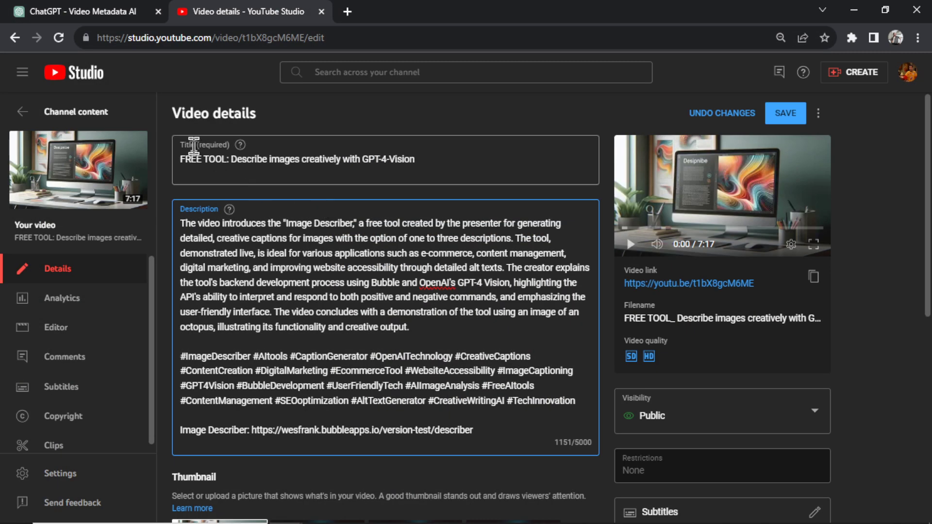
pyautogui.click(474, 162)
pyautogui.click(141, 10)
# - Select the full list of generated video tags and go back to the video's details
pyautogui.scroll(-1, 509, 271)
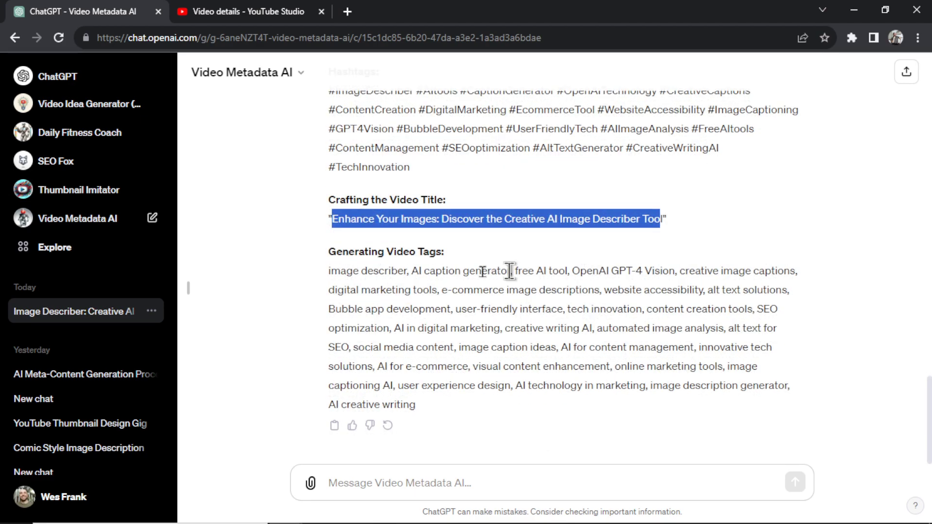
pyautogui.click(492, 403)
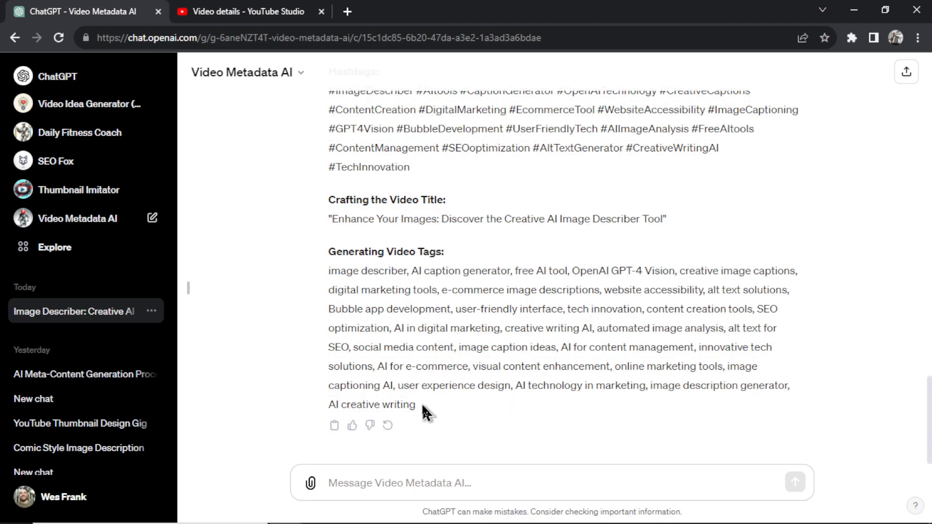
pyautogui.moveTo(417, 405); pyautogui.dragTo(328, 267)
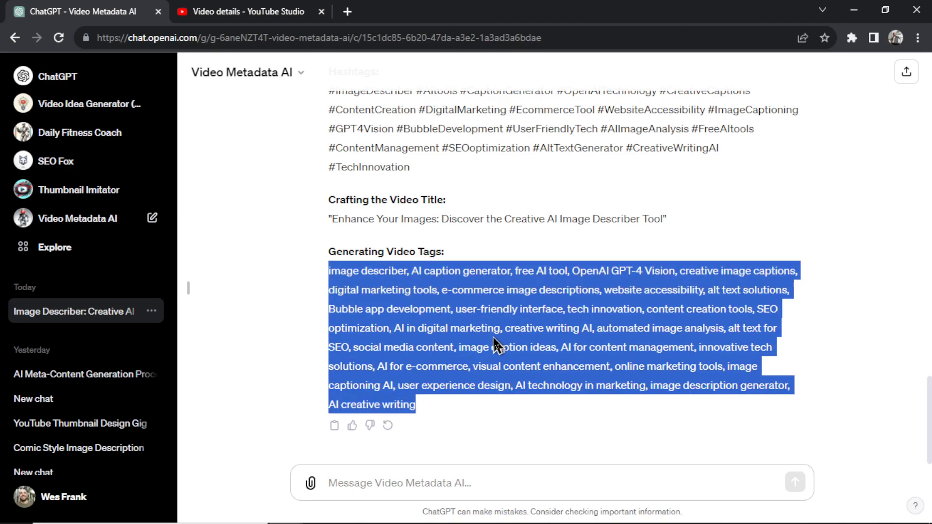
pyautogui.click(262, 9)
# - Paste the AI tags, then remove nine trailing tags to stay under 500 characters
pyautogui.scroll(-8, 583, 310)
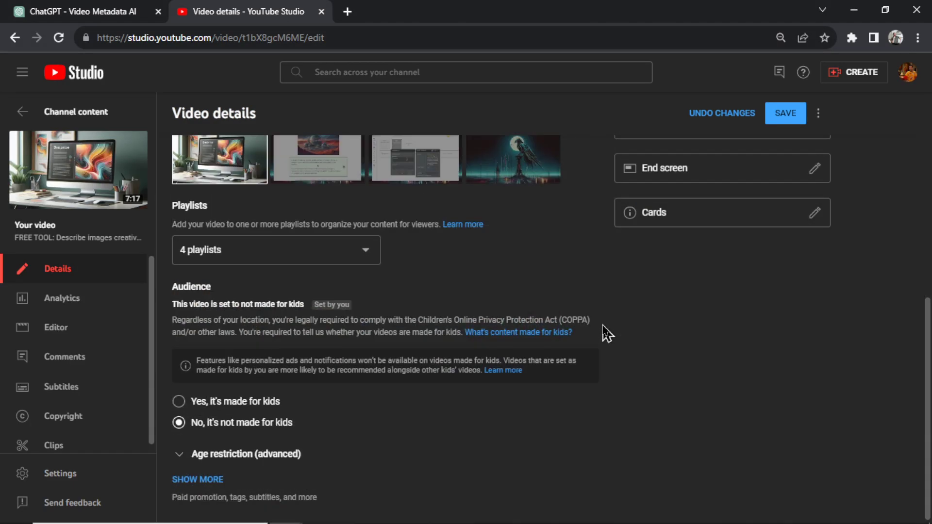
pyautogui.click(187, 480)
pyautogui.scroll(-10, 302, 260)
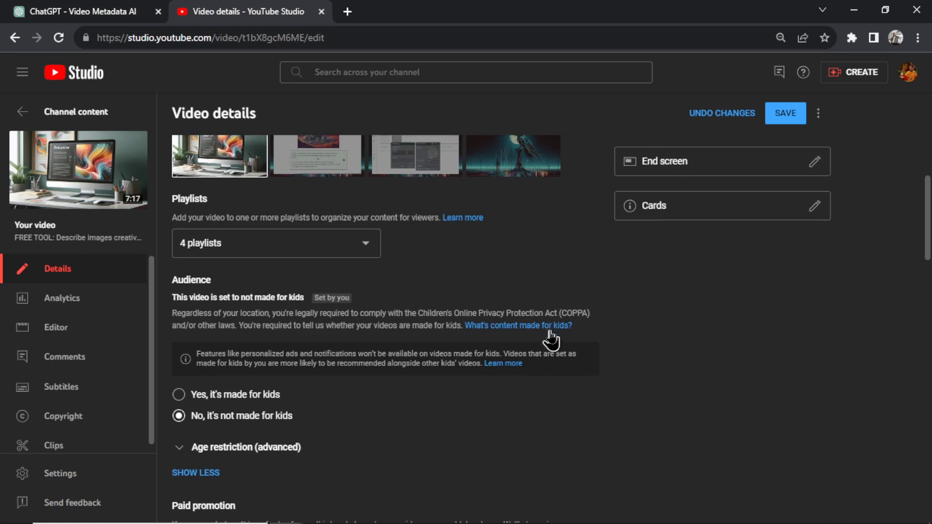
pyautogui.hotkey('ctrl', 'v')
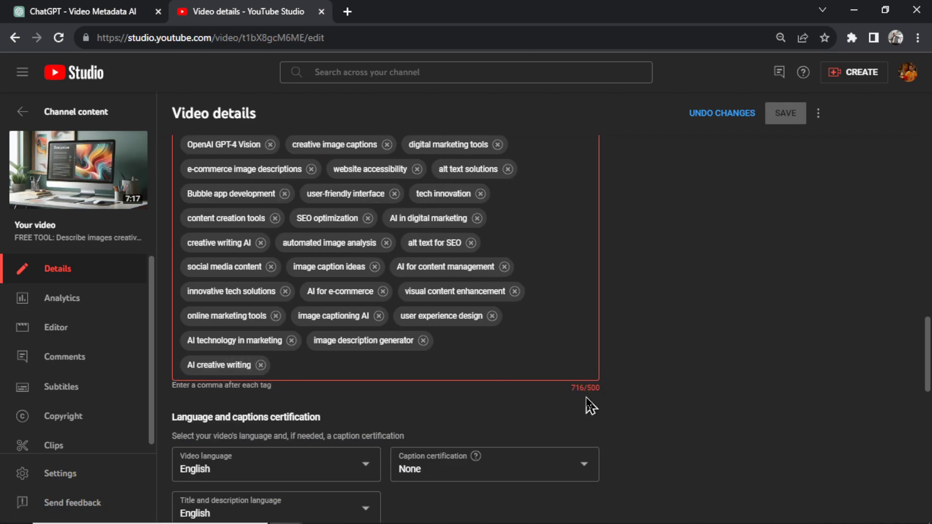
pyautogui.click(261, 365)
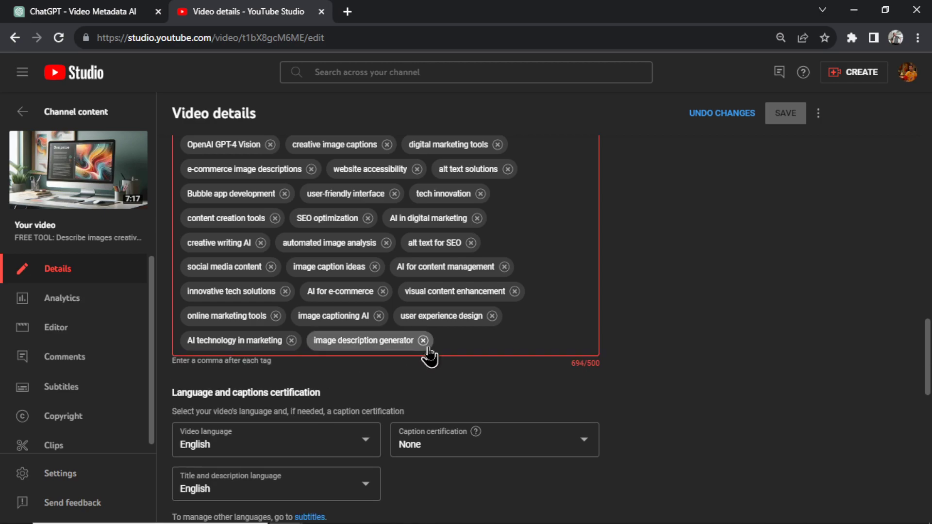
pyautogui.click(423, 340)
pyautogui.click(291, 340)
pyautogui.click(492, 316)
pyautogui.click(378, 316)
pyautogui.click(276, 316)
pyautogui.click(514, 291)
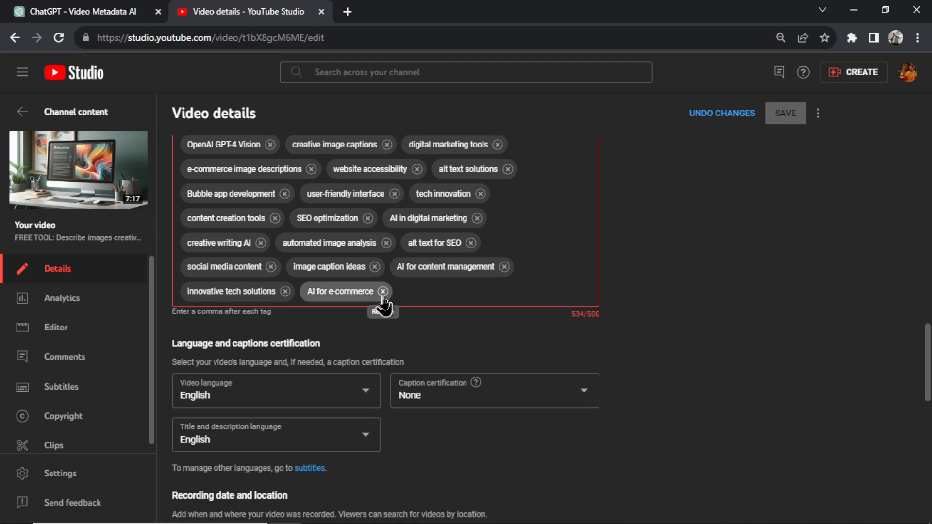
pyautogui.click(382, 291)
pyautogui.click(285, 291)
# - Save the FREE TOOL video's new description, hashtags and tags
pyautogui.scroll(3, 648, 362)
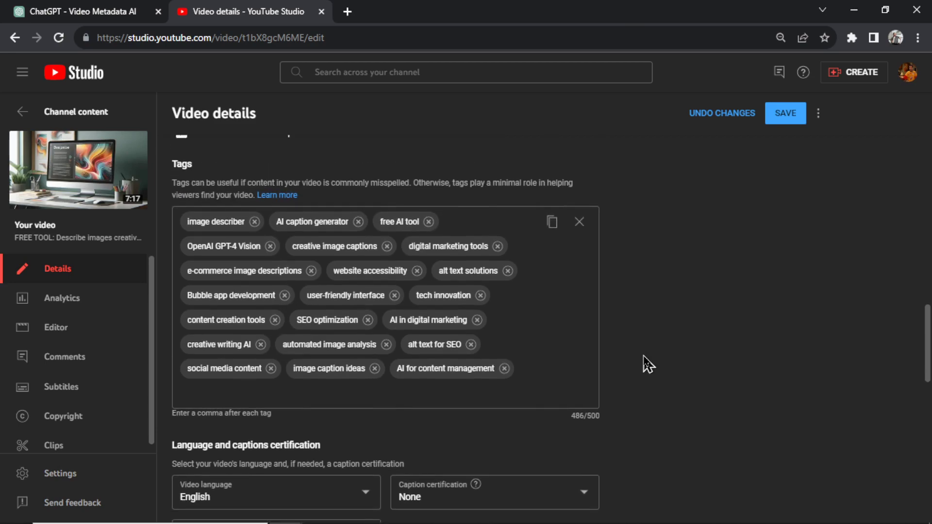
pyautogui.moveTo(927, 335); pyautogui.dragTo(928, 143)
pyautogui.scroll(1, 432, 336)
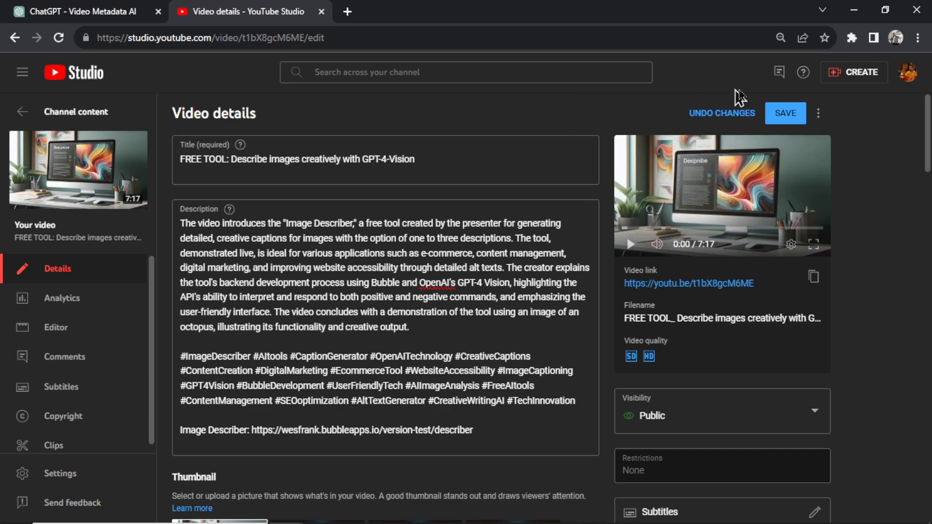
pyautogui.click(783, 115)
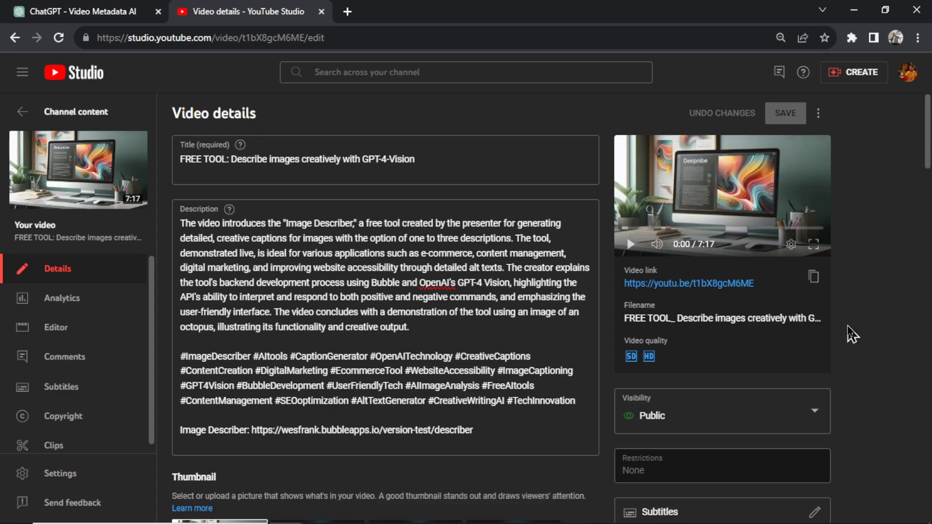
pyautogui.hotkey('ctrl', 'Tab')
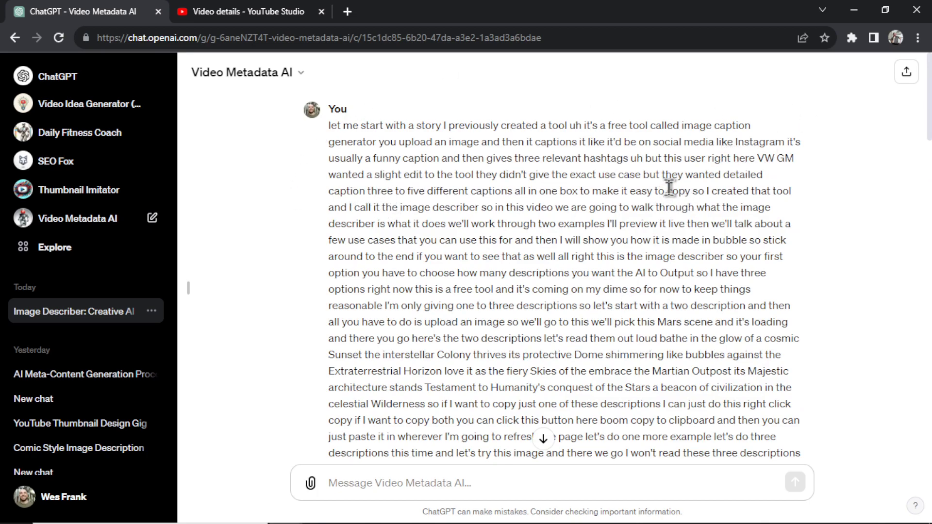
# - Return to Channel content and open the details of The FASTEST way to grow on YouTube
pyautogui.scroll(-10, 670, 194)
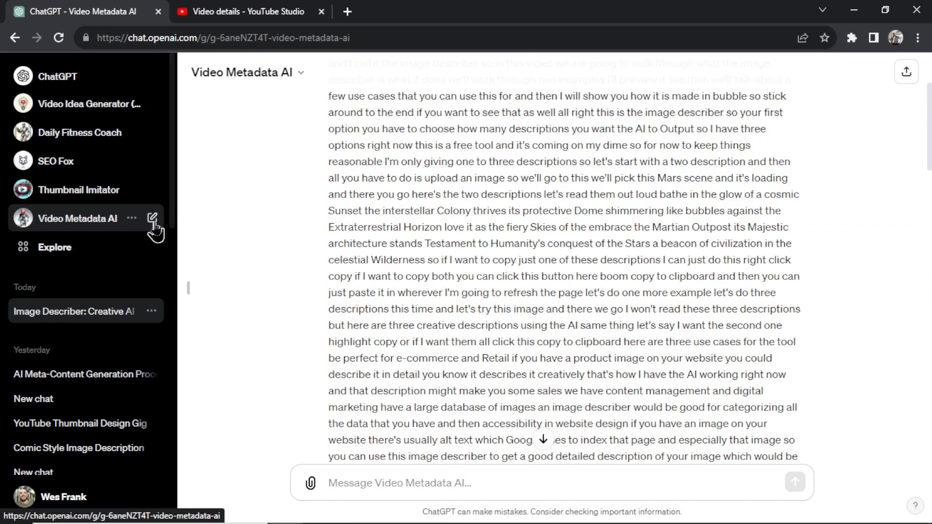
pyautogui.click(232, 11)
pyautogui.click(20, 112)
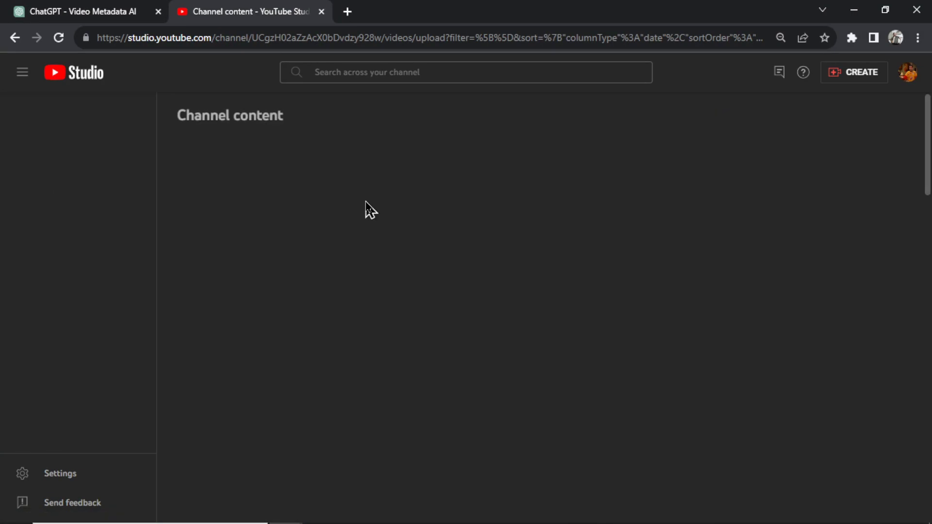
pyautogui.scroll(-3, 526, 254)
pyautogui.scroll(-6, 525, 257)
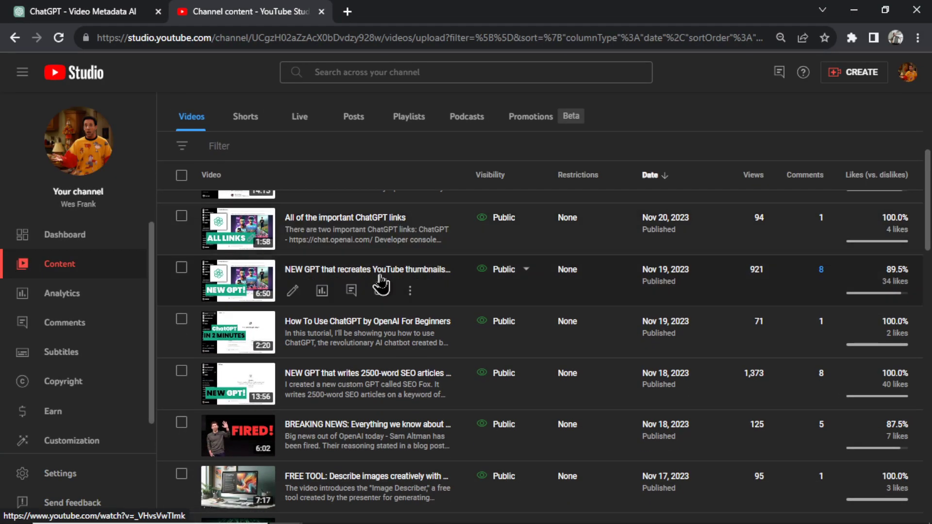
pyautogui.scroll(-3, 407, 257)
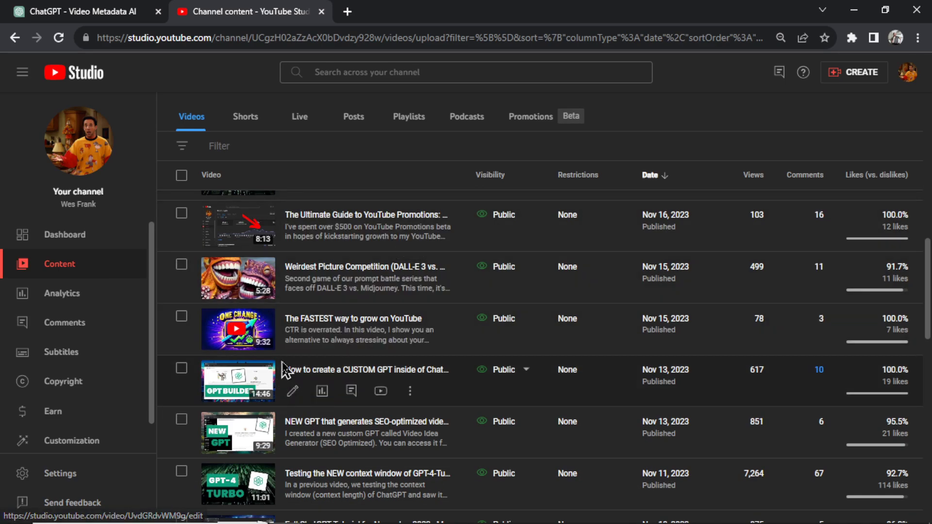
pyautogui.click(294, 340)
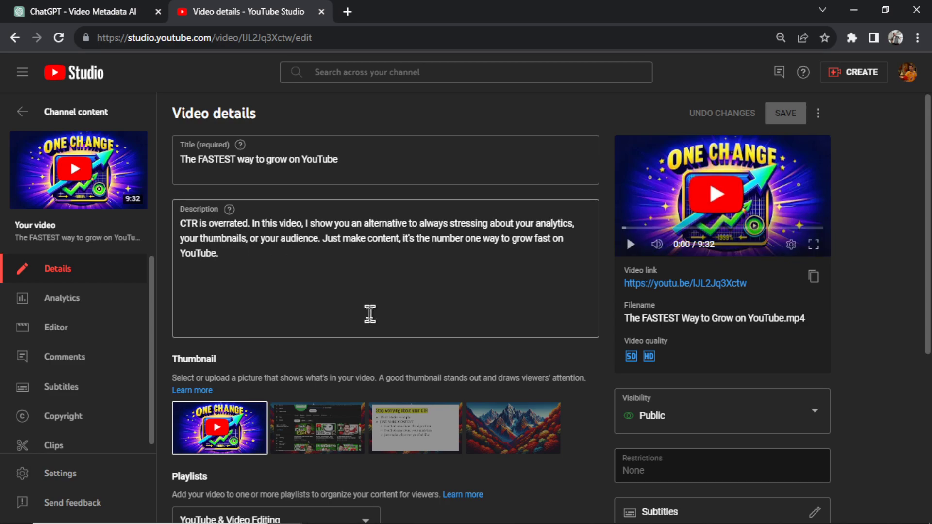
# - Open The FASTEST video's English subtitles and select its full transcript
pyautogui.scroll(-5, 807, 297)
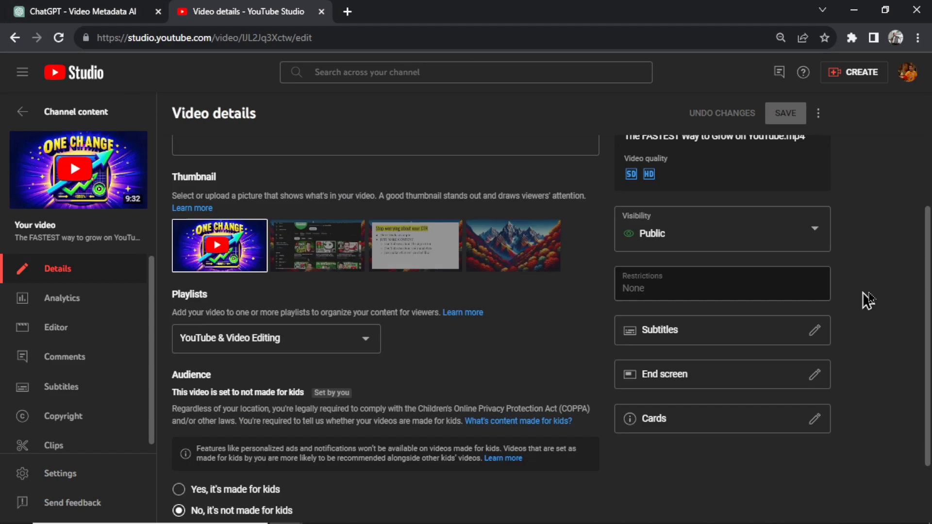
pyautogui.click(678, 250)
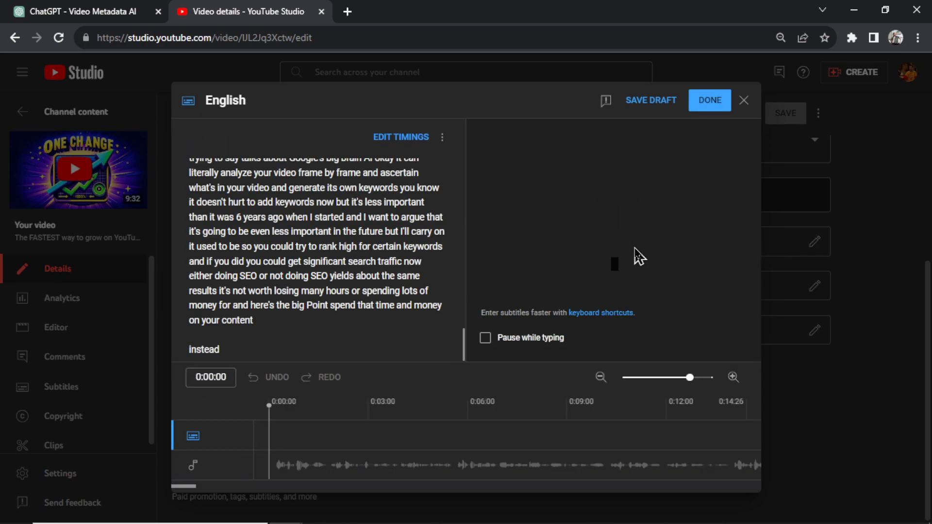
pyautogui.moveTo(279, 328); pyautogui.dragTo(191, 172)
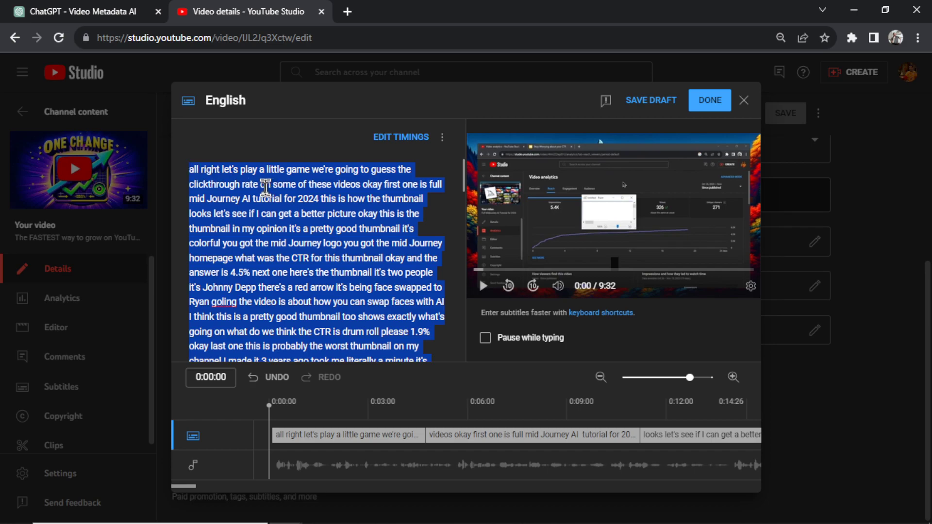
# - Paste The FASTEST video's transcript into the Video Metadata AI chat and send it
pyautogui.click(119, 11)
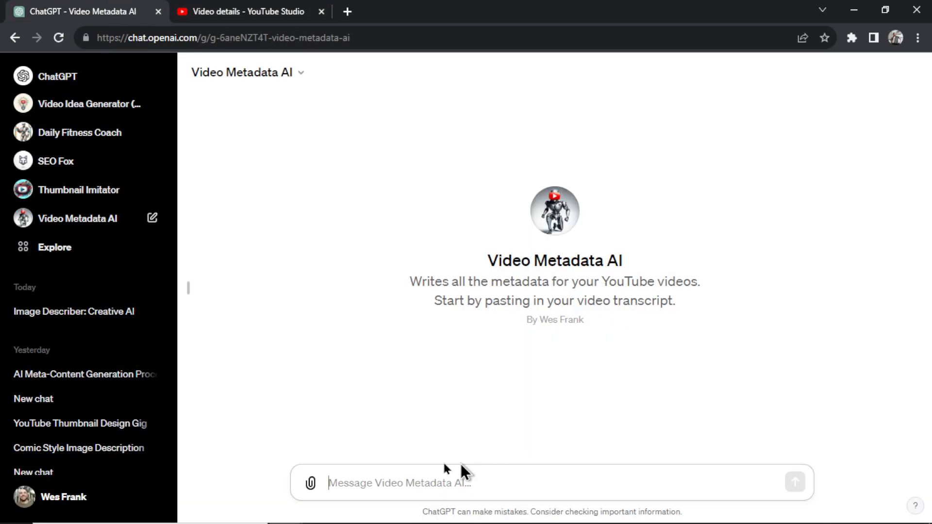
pyautogui.click(418, 476)
pyautogui.hotkey('ctrl', 'v')
pyautogui.scroll(5, 699, 436)
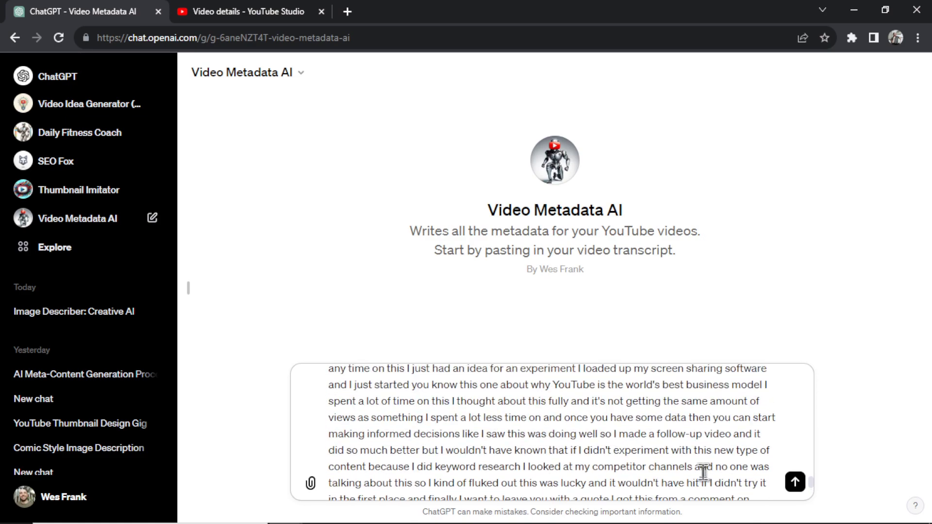
pyautogui.scroll(10, 692, 466)
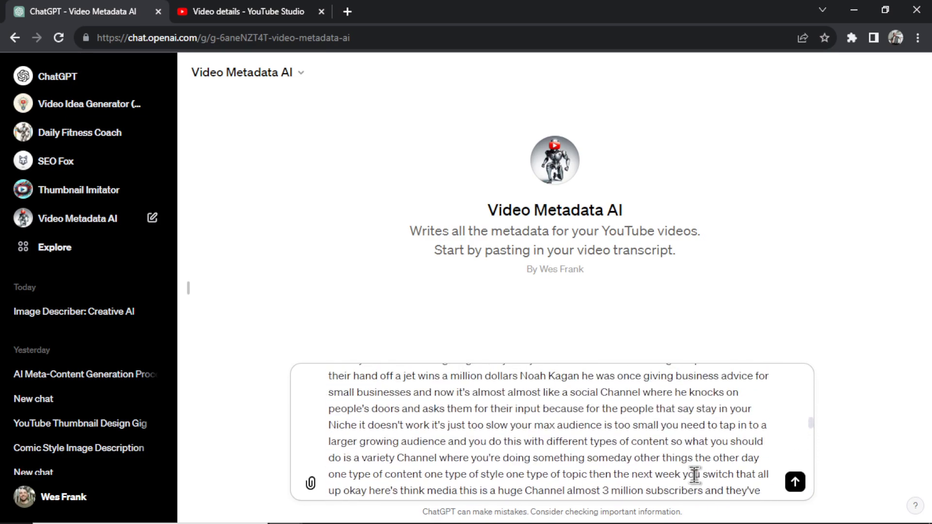
pyautogui.press('Return')
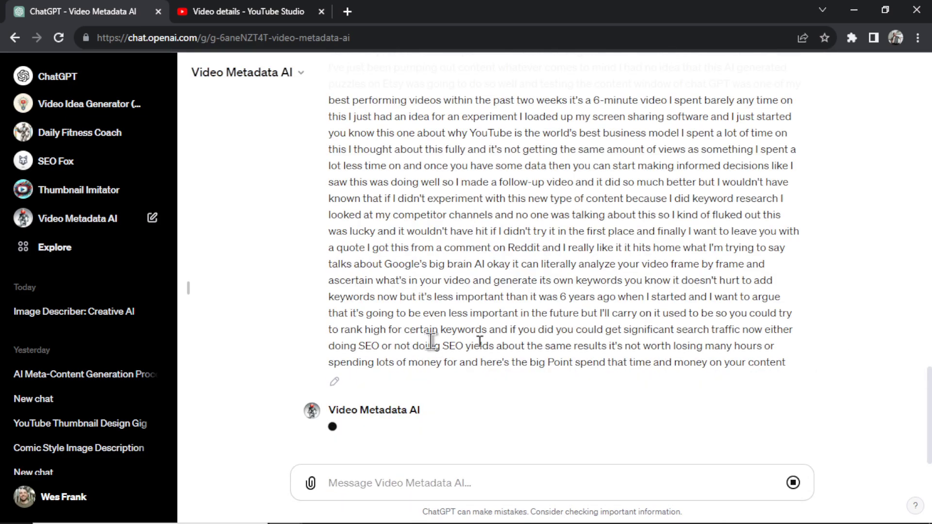
pyautogui.scroll(15, 833, 323)
pyautogui.scroll(-20, 832, 323)
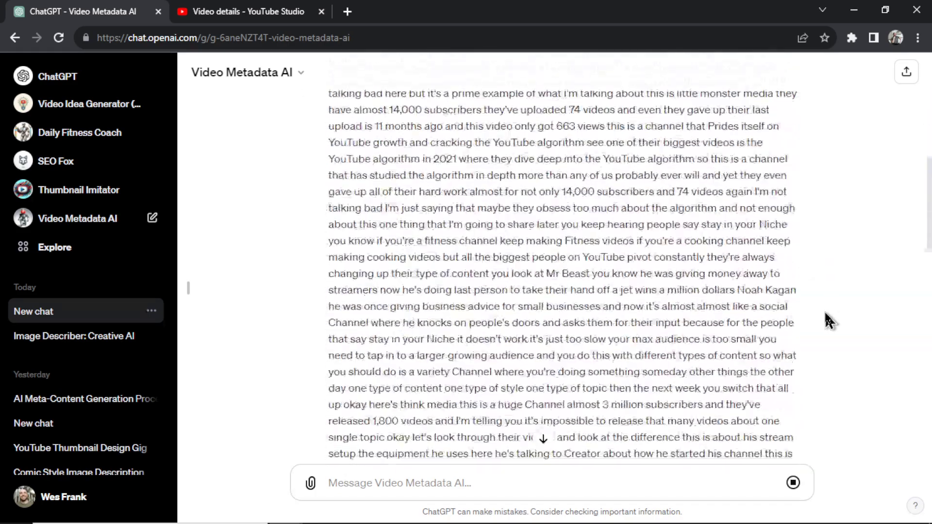
pyautogui.scroll(-10, 830, 320)
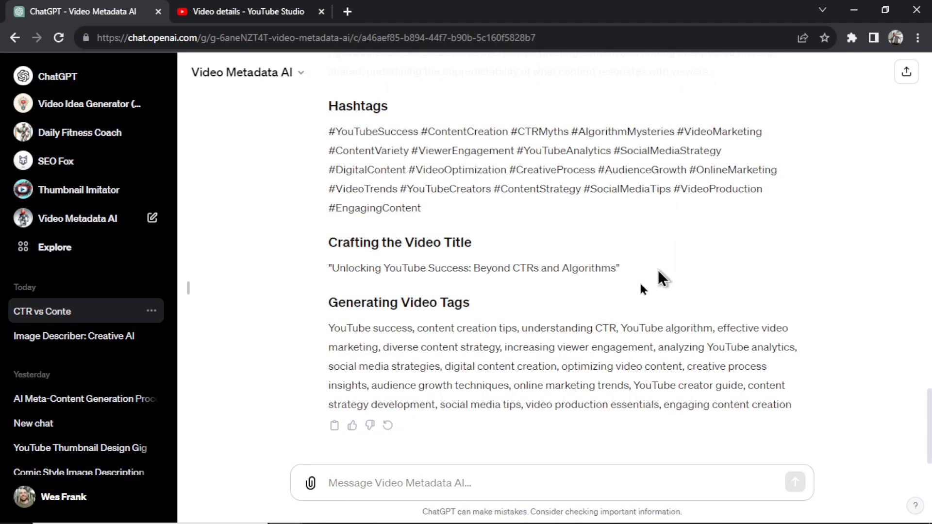
# - Copy the Transcript Summarization paragraph and the Hashtags block into the Studio video description
pyautogui.scroll(5, 631, 379)
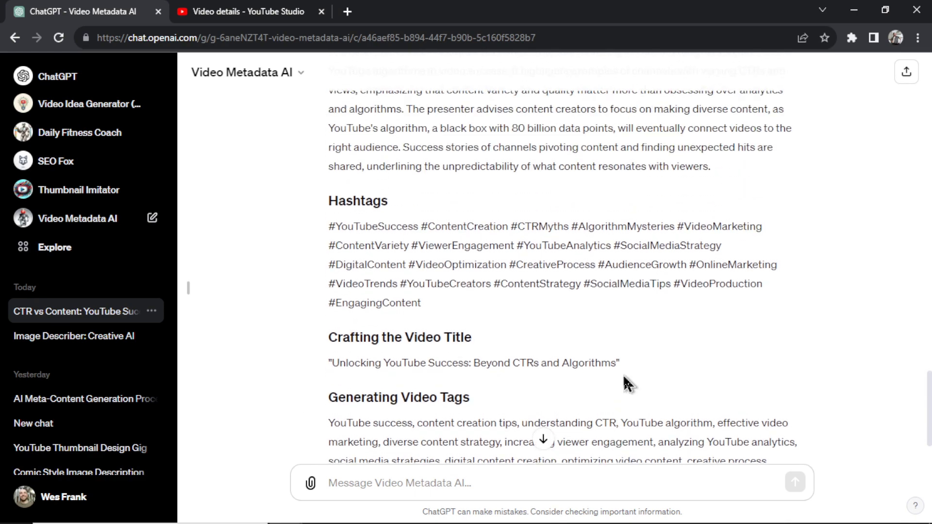
pyautogui.moveTo(735, 351); pyautogui.dragTo(377, 238)
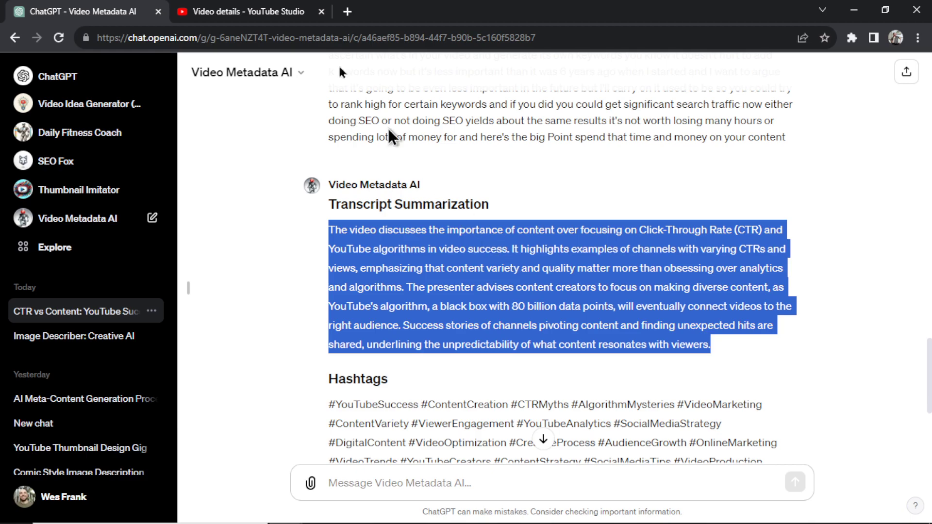
pyautogui.hotkey('ctrl', 'Tab')
pyautogui.hotkey('ctrl', 'Tab')
pyautogui.scroll(-3, 461, 346)
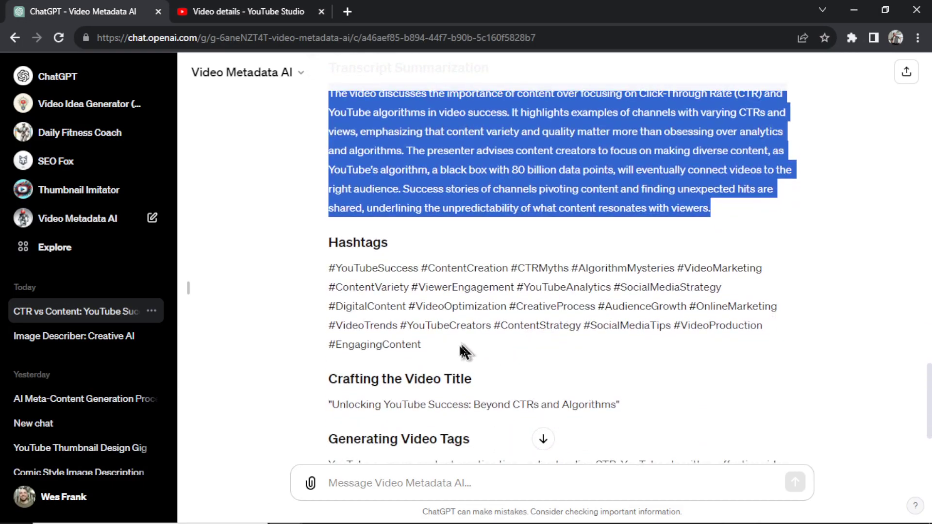
pyautogui.moveTo(464, 351); pyautogui.dragTo(329, 268)
pyautogui.hotkey('ctrl', 'c')
# - Select the suggested video title in ChatGPT's reply, then clear the selection
pyautogui.hotkey('ctrl', 'Tab')
pyautogui.hotkey('ctrl', 'v')
pyautogui.hotkey('ctrl', 'Tab')
pyautogui.scroll(-3, 626, 287)
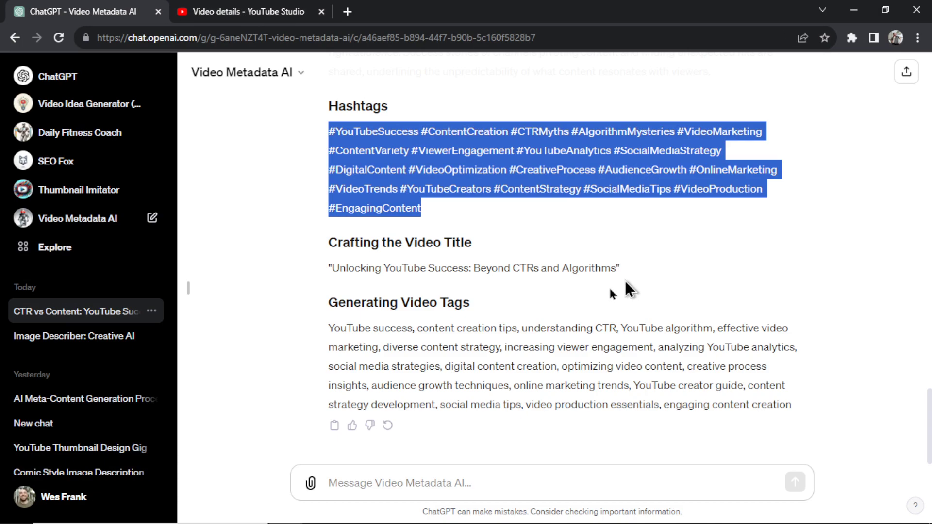
pyautogui.moveTo(332, 268); pyautogui.dragTo(619, 270)
pyautogui.click(643, 277)
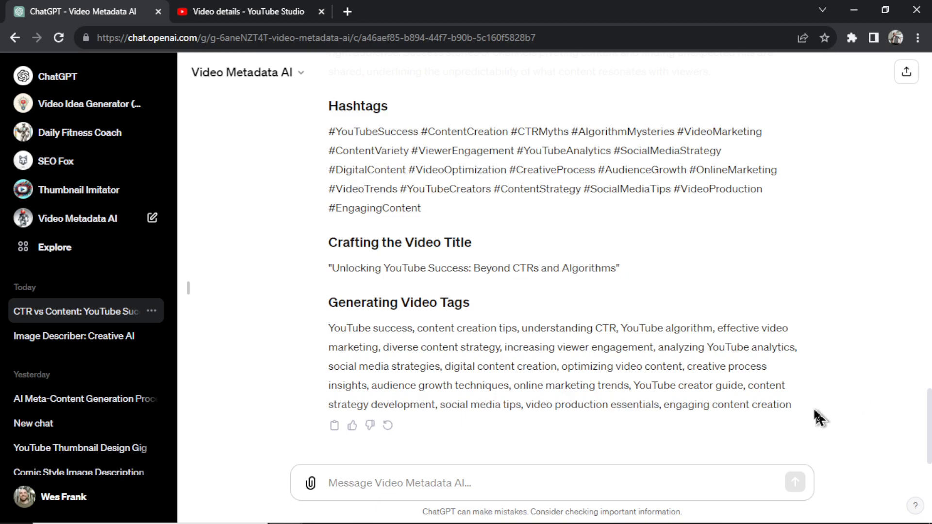
# - Paste ChatGPT's 19 suggested tags into the video's Tags field
pyautogui.moveTo(817, 412); pyautogui.dragTo(328, 329)
pyautogui.hotkey('ctrl', 'Tab')
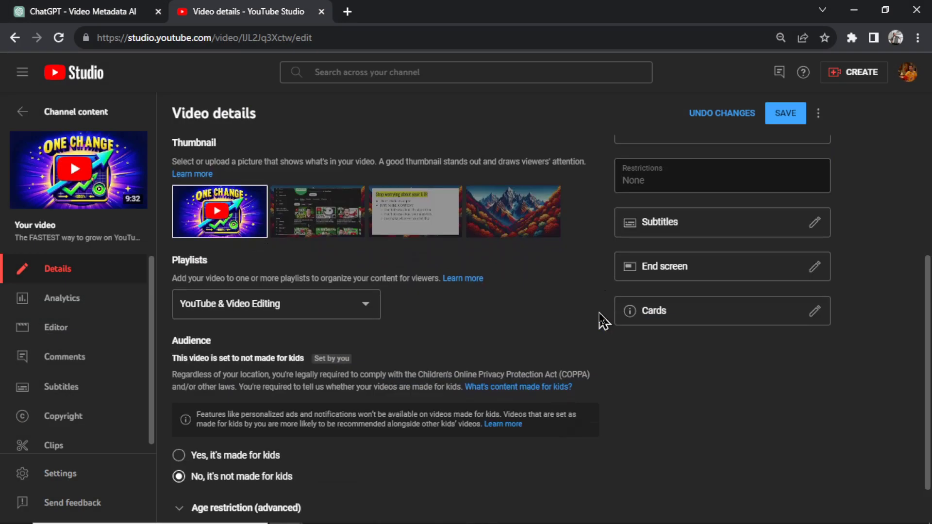
pyautogui.scroll(-10, 604, 321)
pyautogui.click(272, 258)
pyautogui.hotkey('ctrl', 'v')
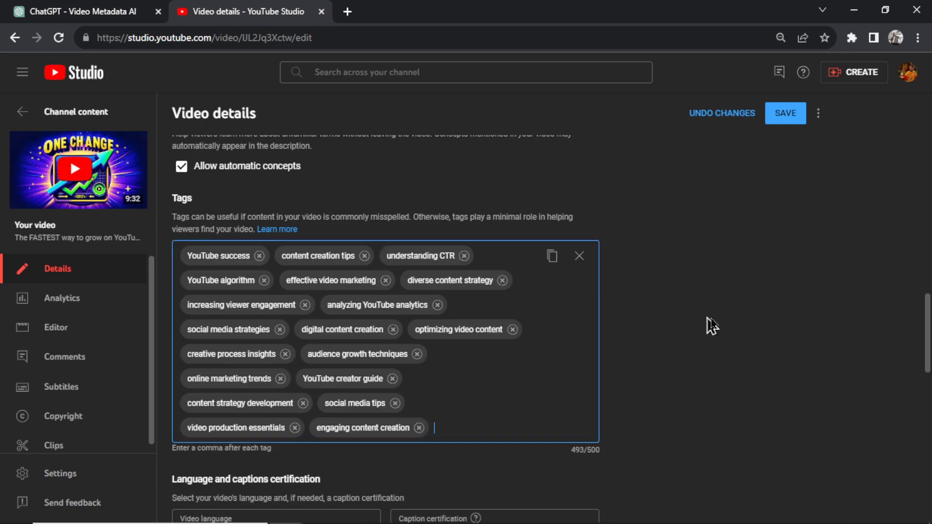
# - Save the video with its new description, hashtags and tags (493/500 characters)
pyautogui.scroll(-1, 711, 326)
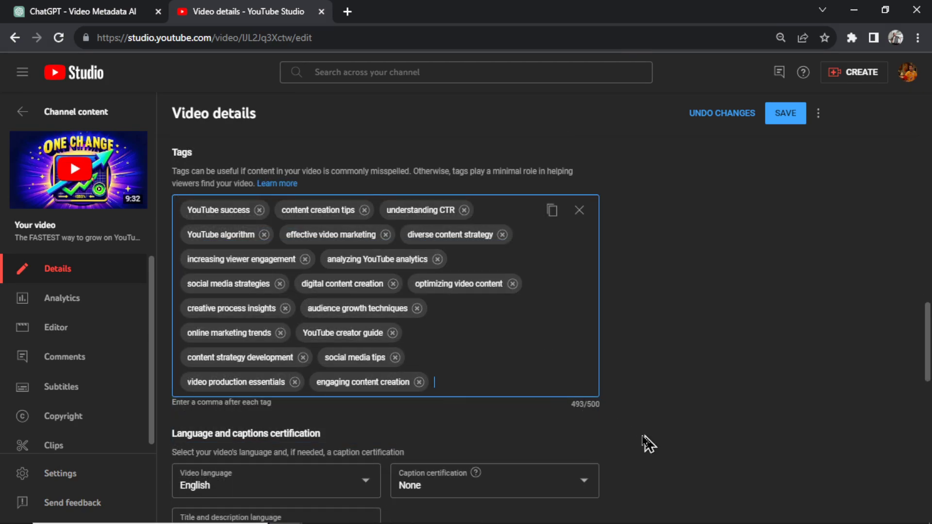
pyautogui.moveTo(572, 409); pyautogui.dragTo(604, 416)
pyautogui.click(558, 410)
pyautogui.click(784, 117)
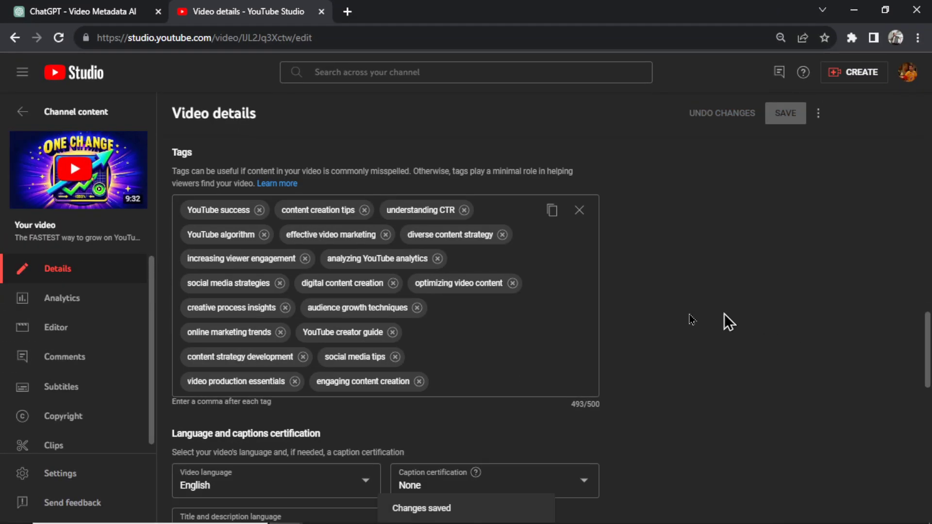
pyautogui.scroll(8, 724, 322)
pyautogui.scroll(10, 354, 218)
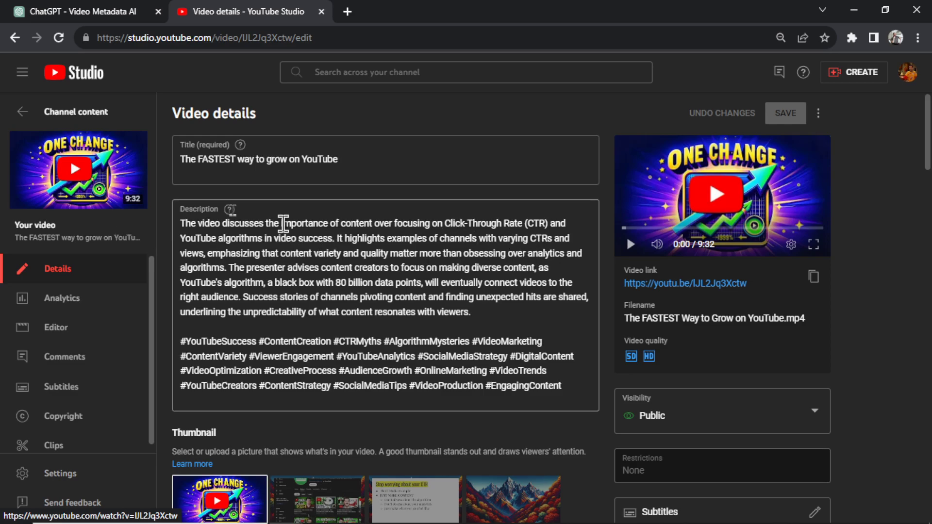
# - Return to the Channel content Videos list and scroll down through the videos
pyautogui.click(23, 112)
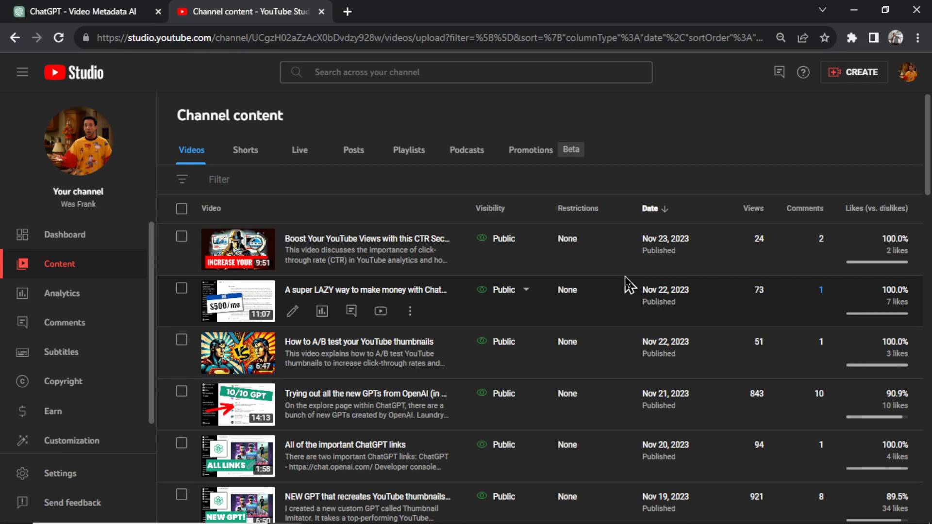
pyautogui.scroll(-10, 624, 276)
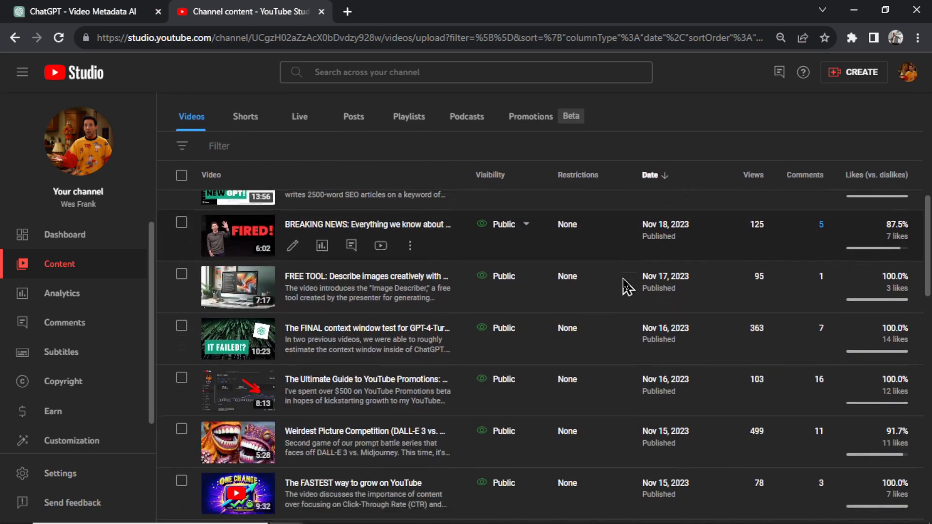
pyautogui.scroll(-3, 626, 287)
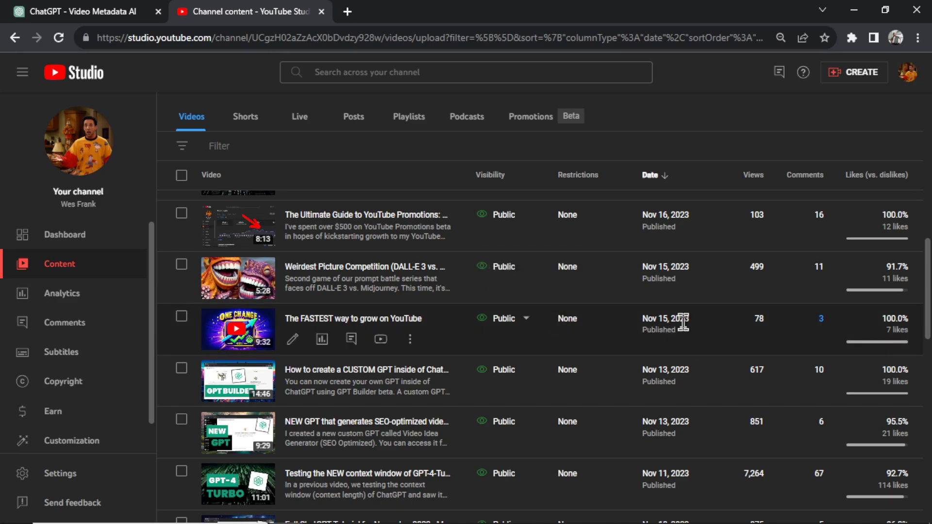
pyautogui.scroll(-5, 683, 324)
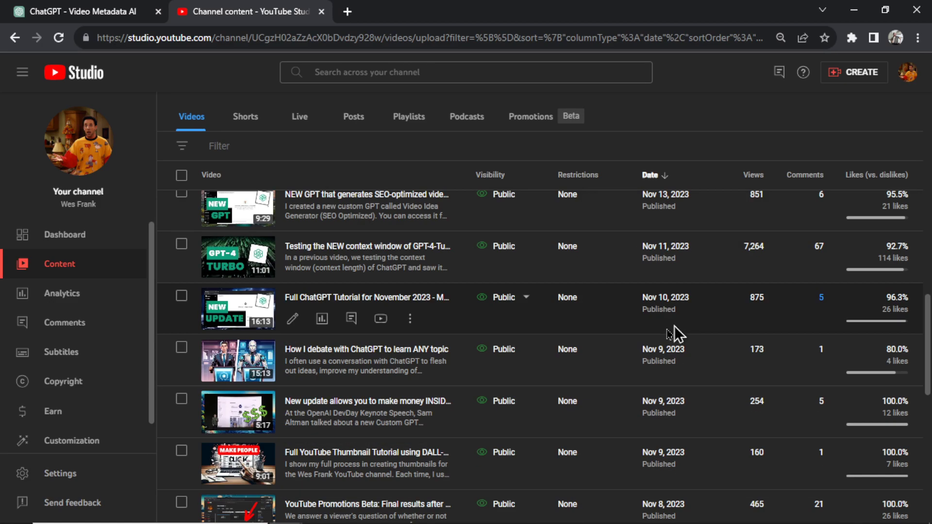
pyautogui.scroll(-1, 766, 253)
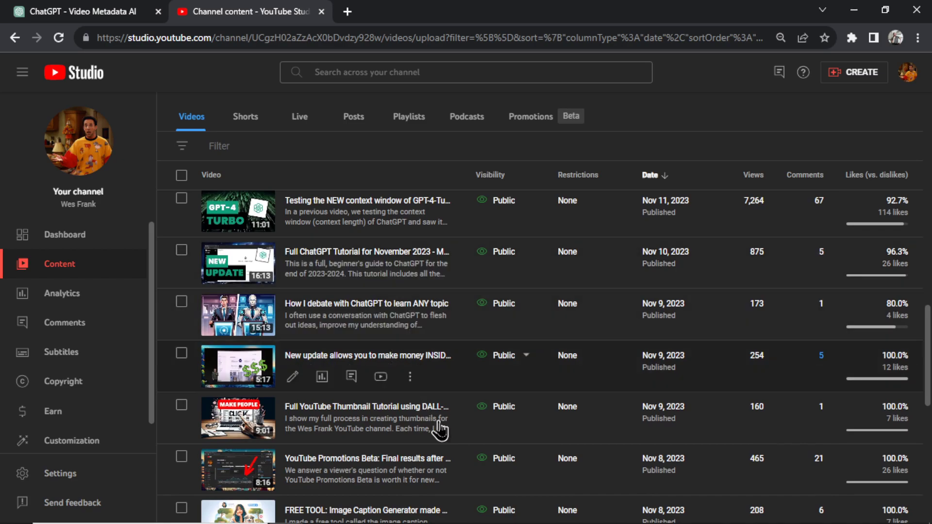